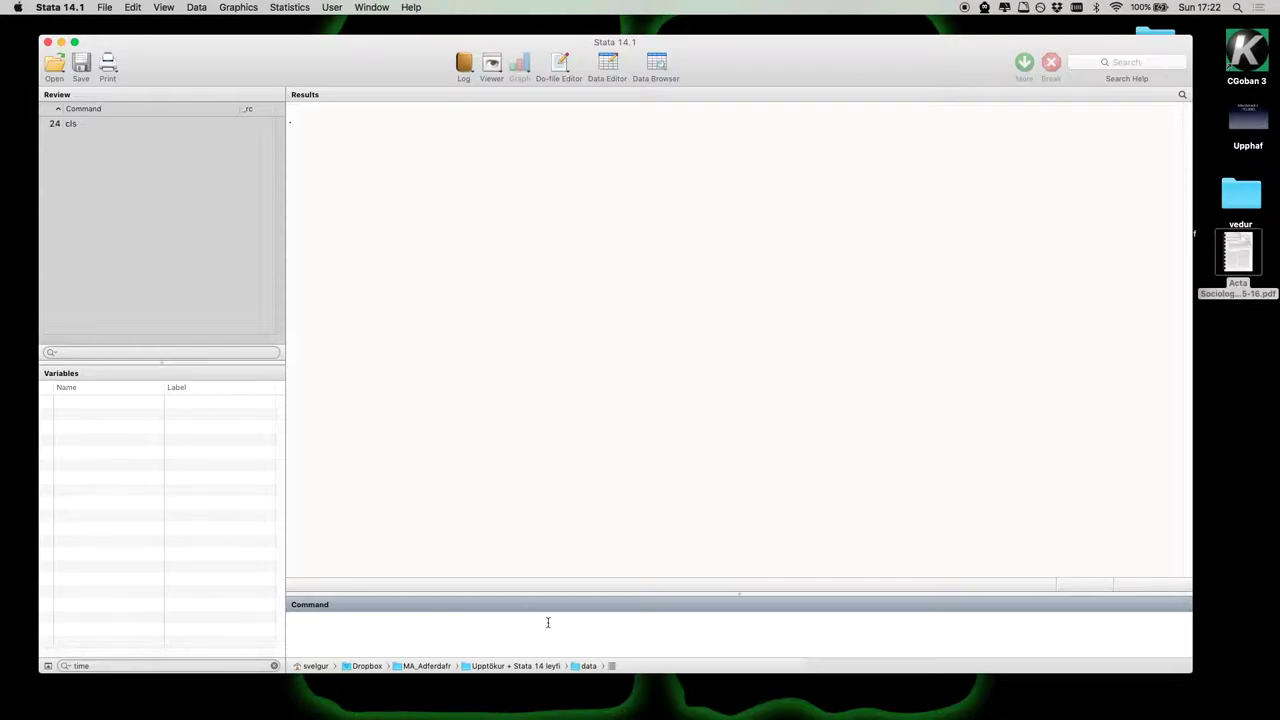
click(108, 7)
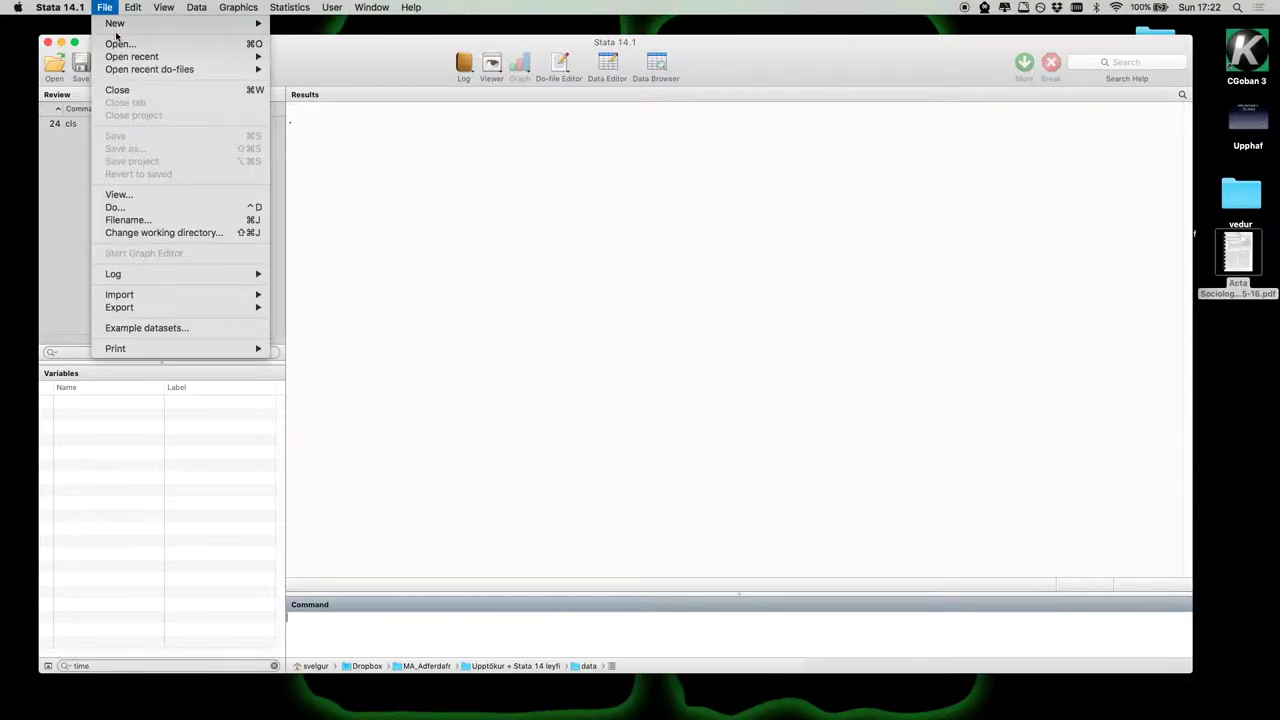
mouse_move(119, 57)
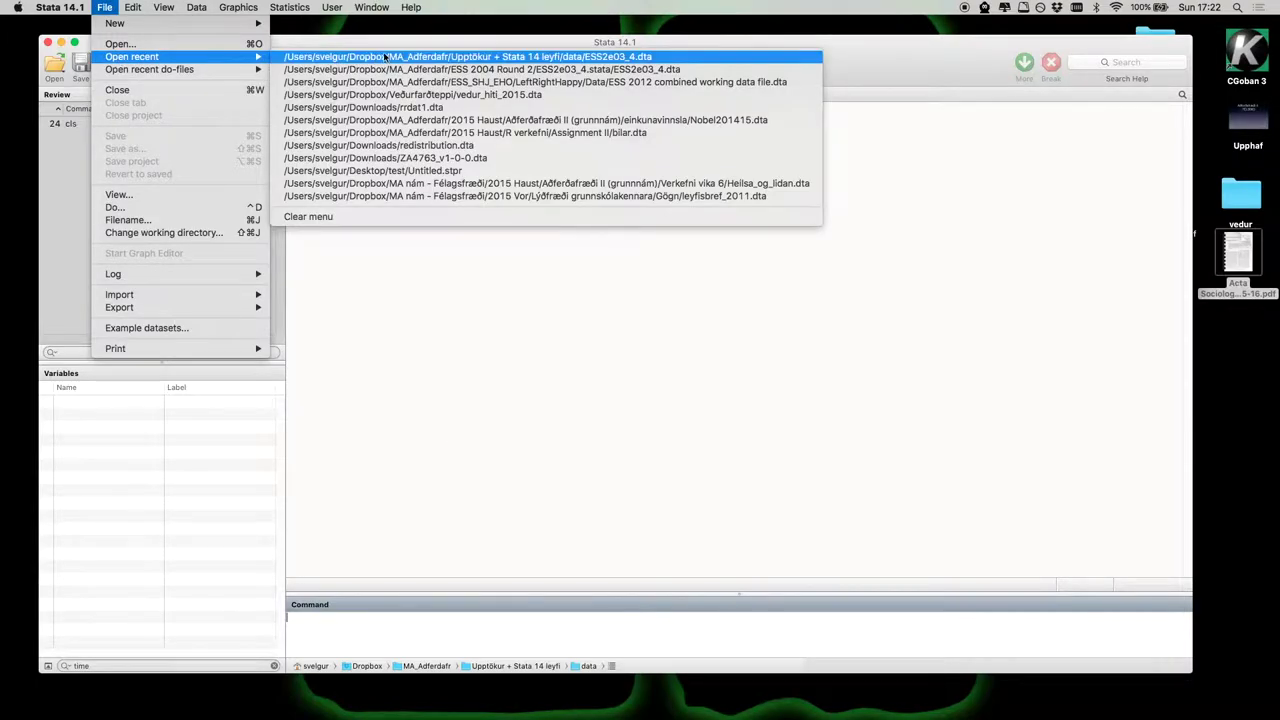
click(703, 536)
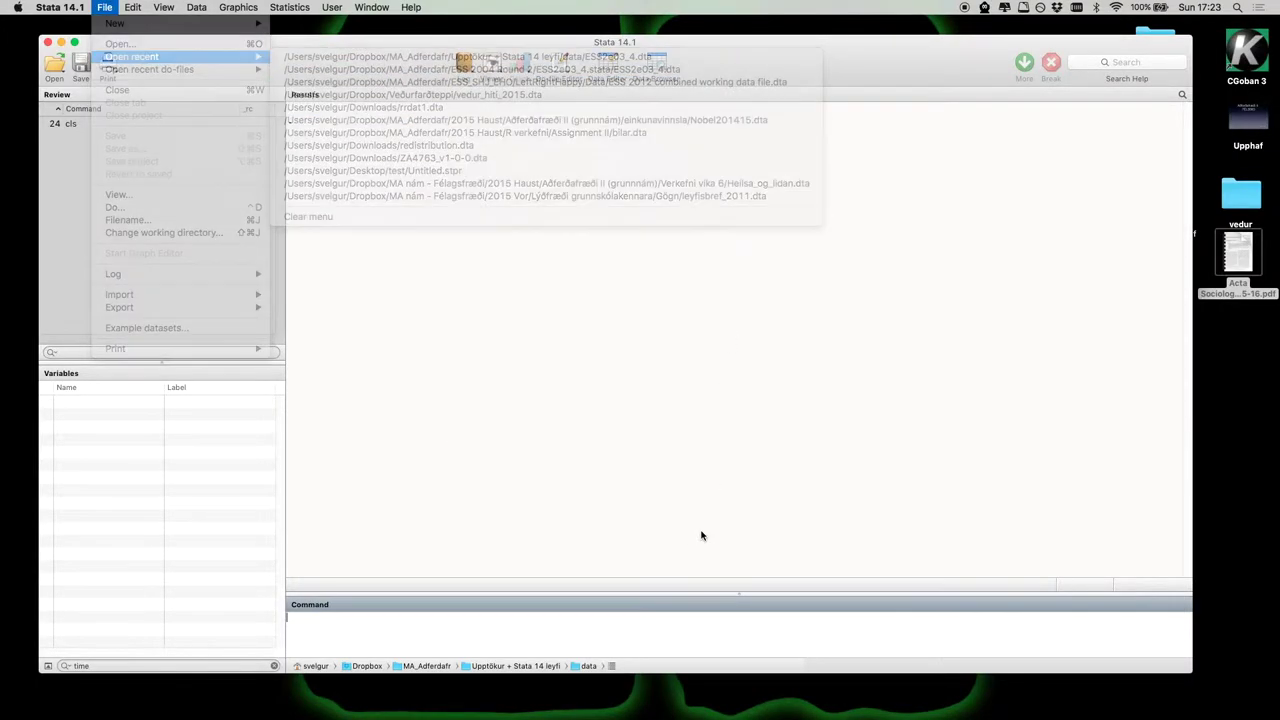
click(615, 666)
click(585, 646)
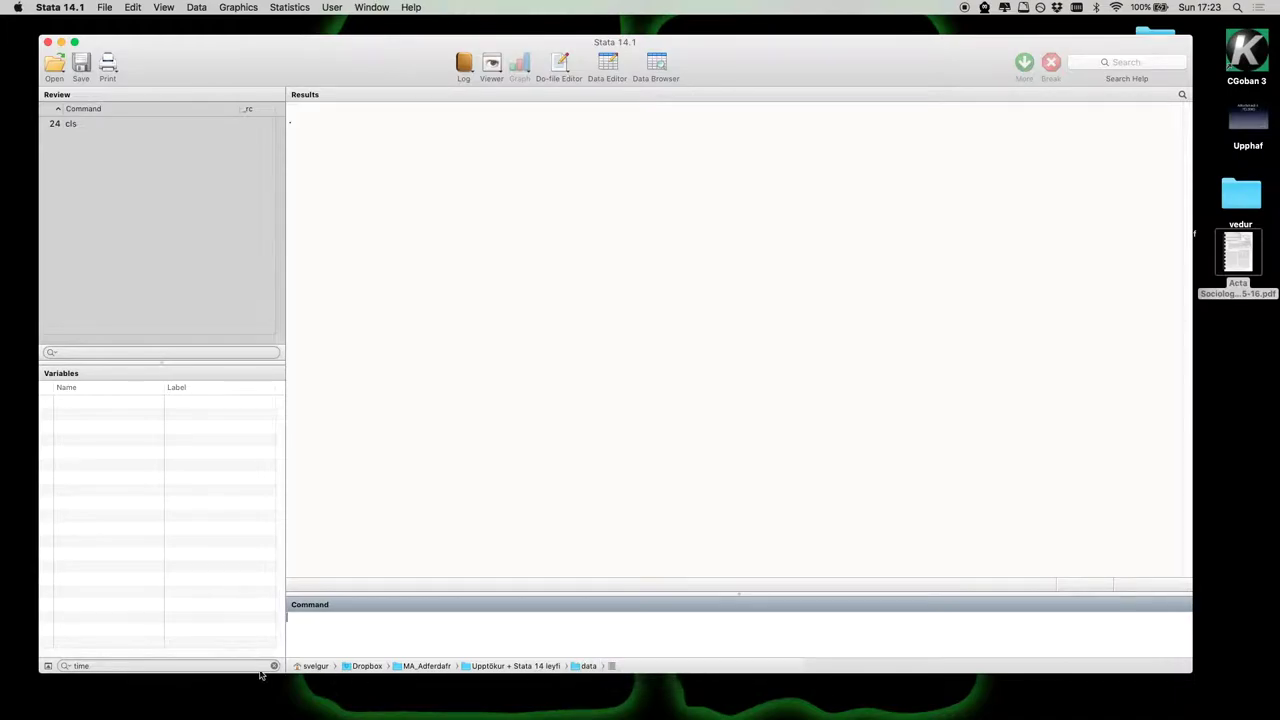
- Open the dataset ESS2e03_4.dta from the current data folder
click(611, 667)
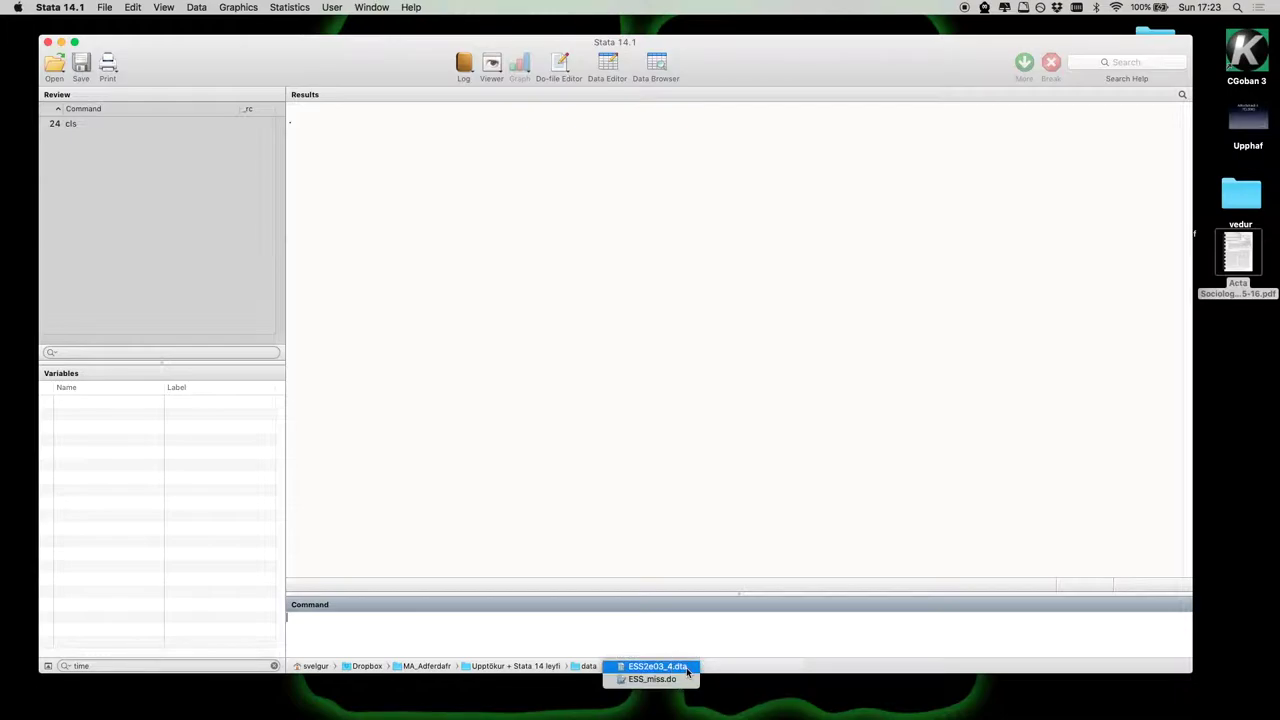
click(686, 668)
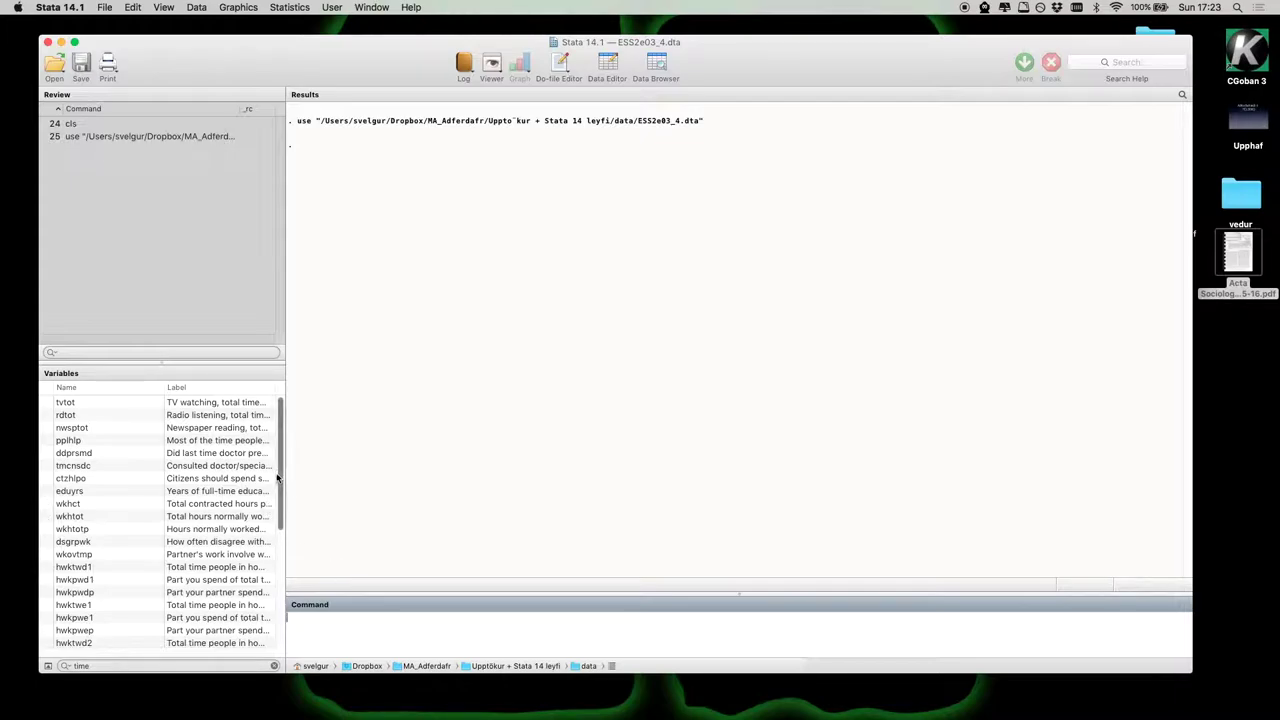
- Search the variable list for "education" and for "time", and select eduyrs
click(176, 665)
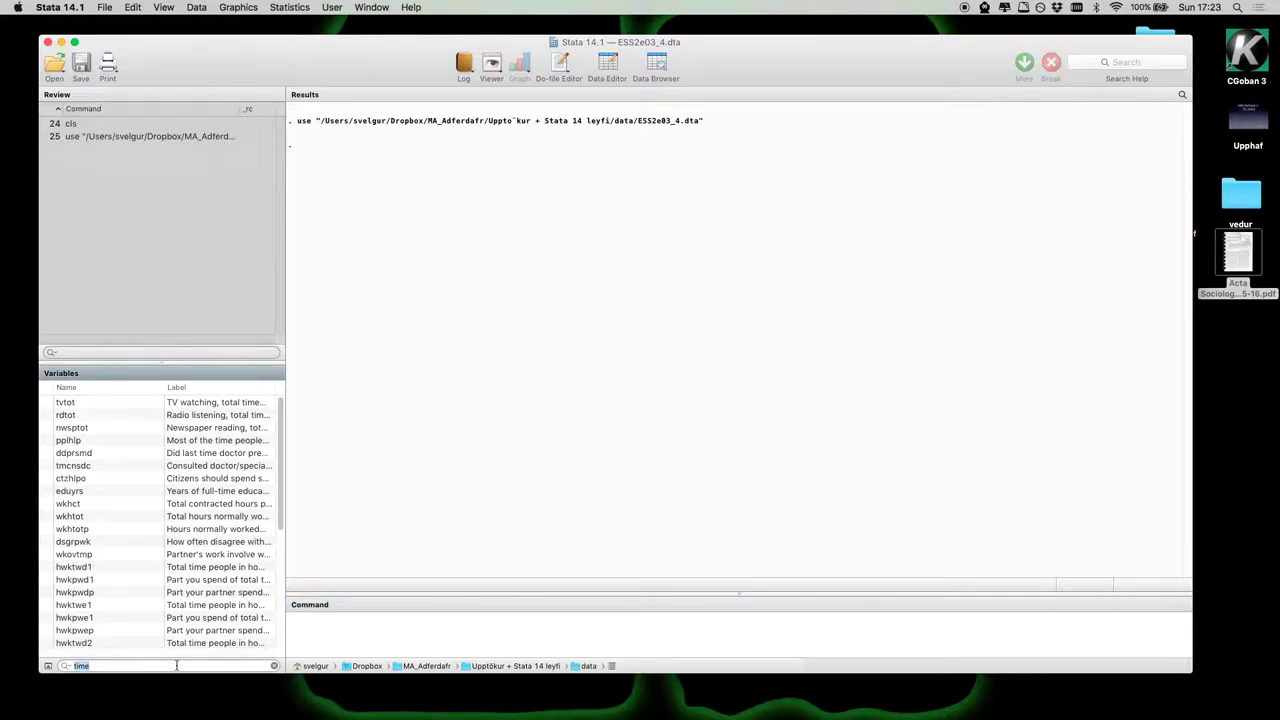
text(education)
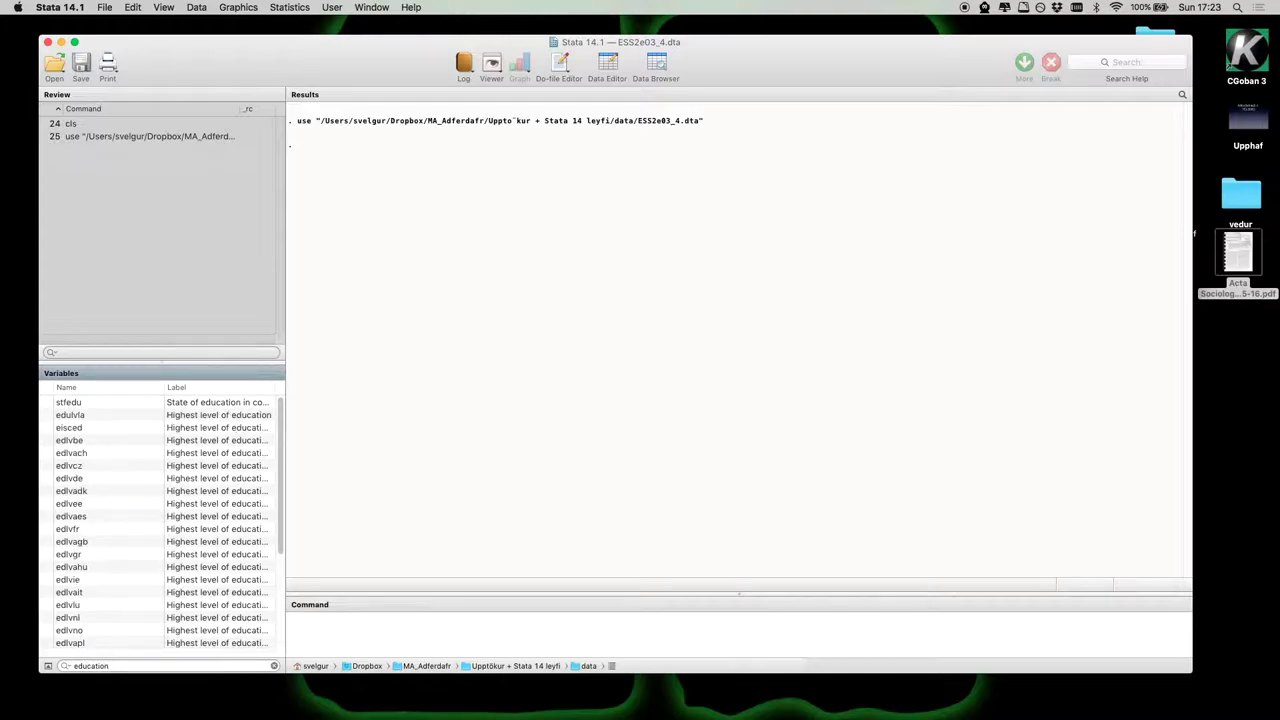
double_click(168, 666)
text(time)
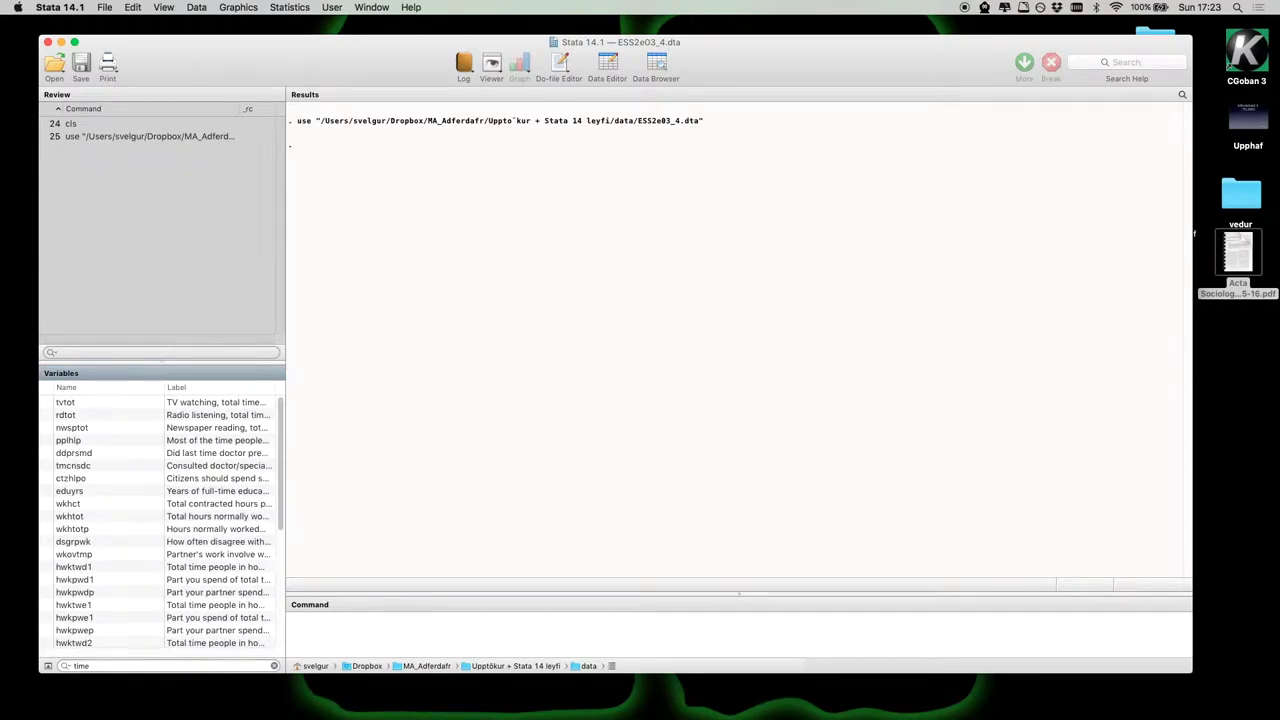
click(138, 492)
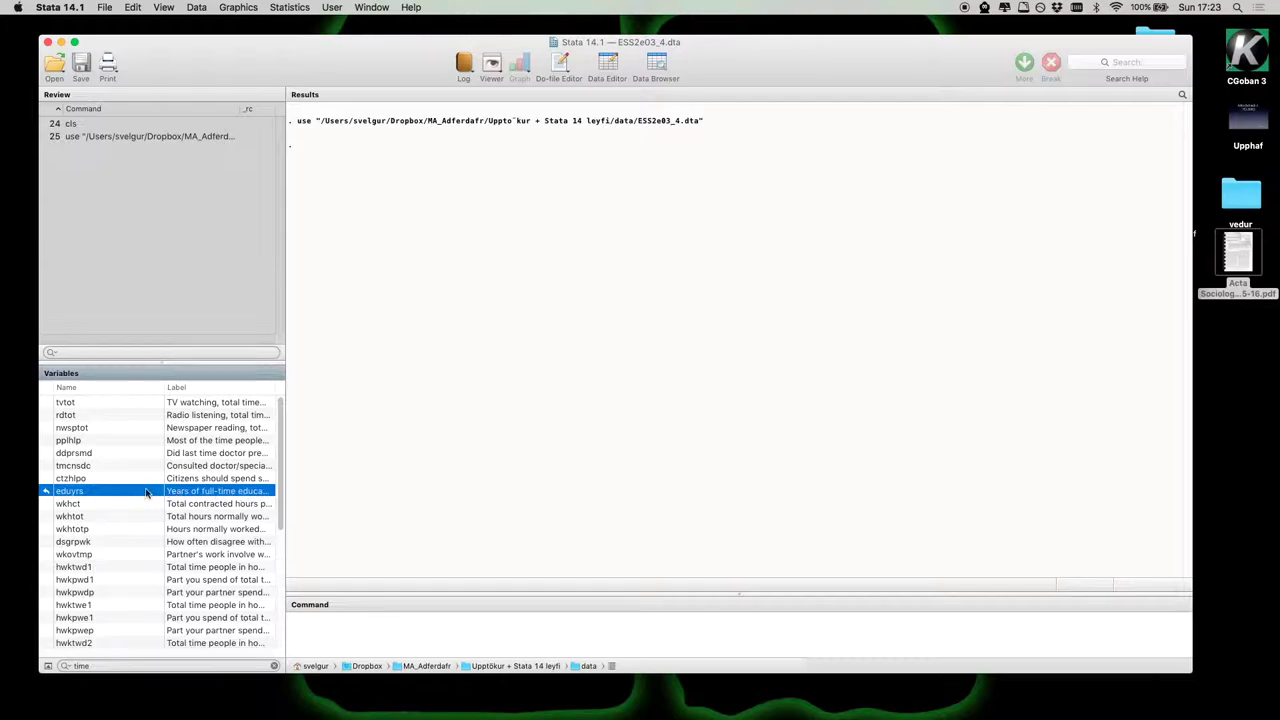
- Run summarize gndr eduyrs to get descriptive statistics for gender and years of education
click(383, 627)
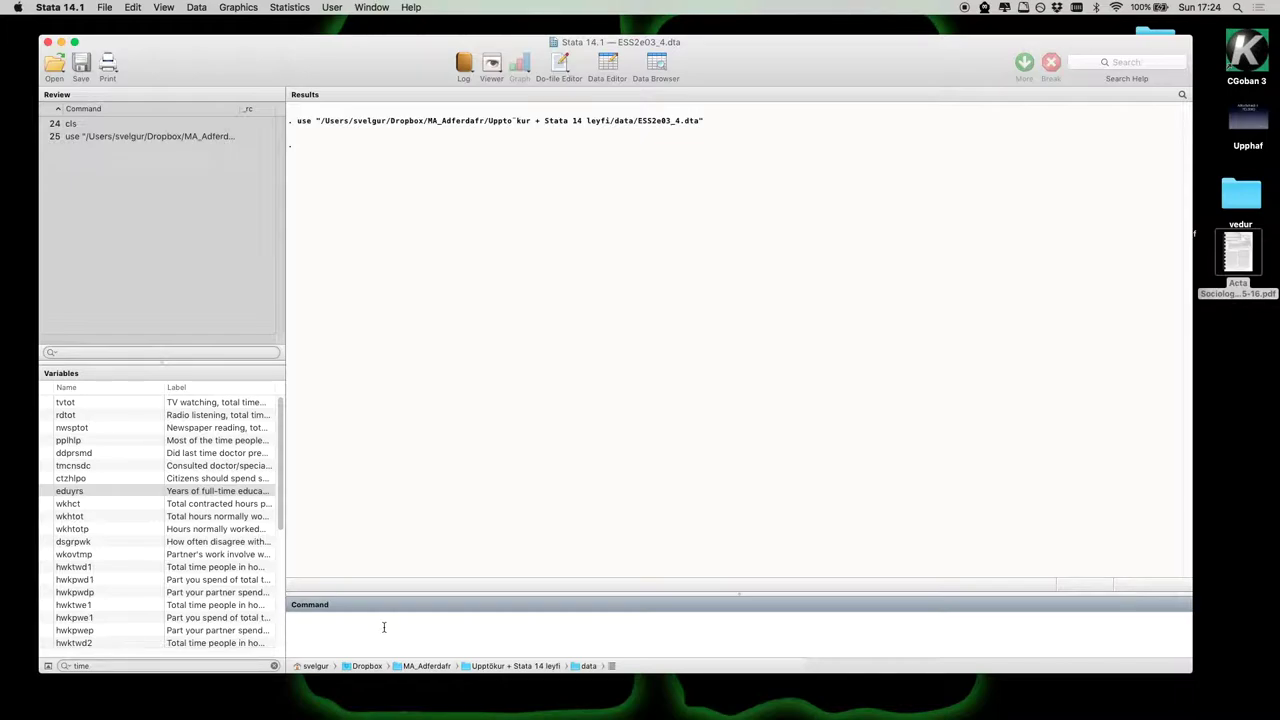
text(summarize gndr)
double_click(90, 492)
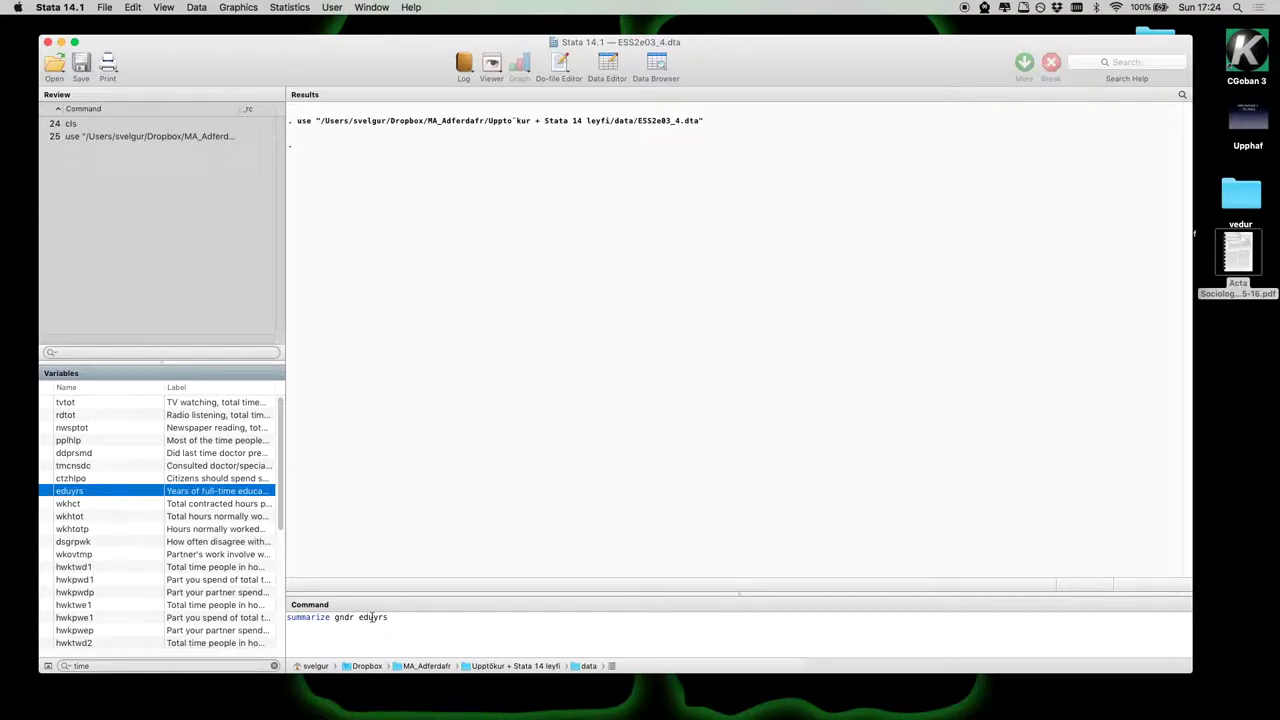
click(438, 620)
key(Return)
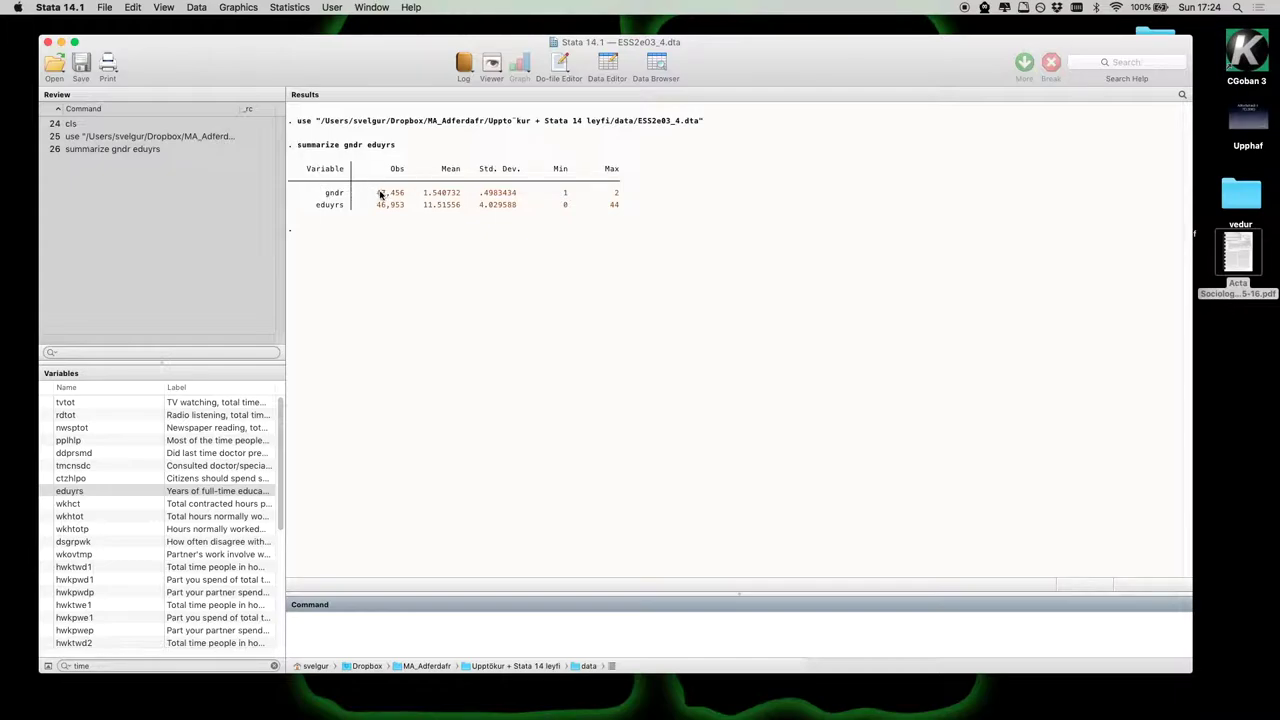
- Examine the gndr row of the summary table, from the number of observations to the maximum
drag(377, 192, 402, 194)
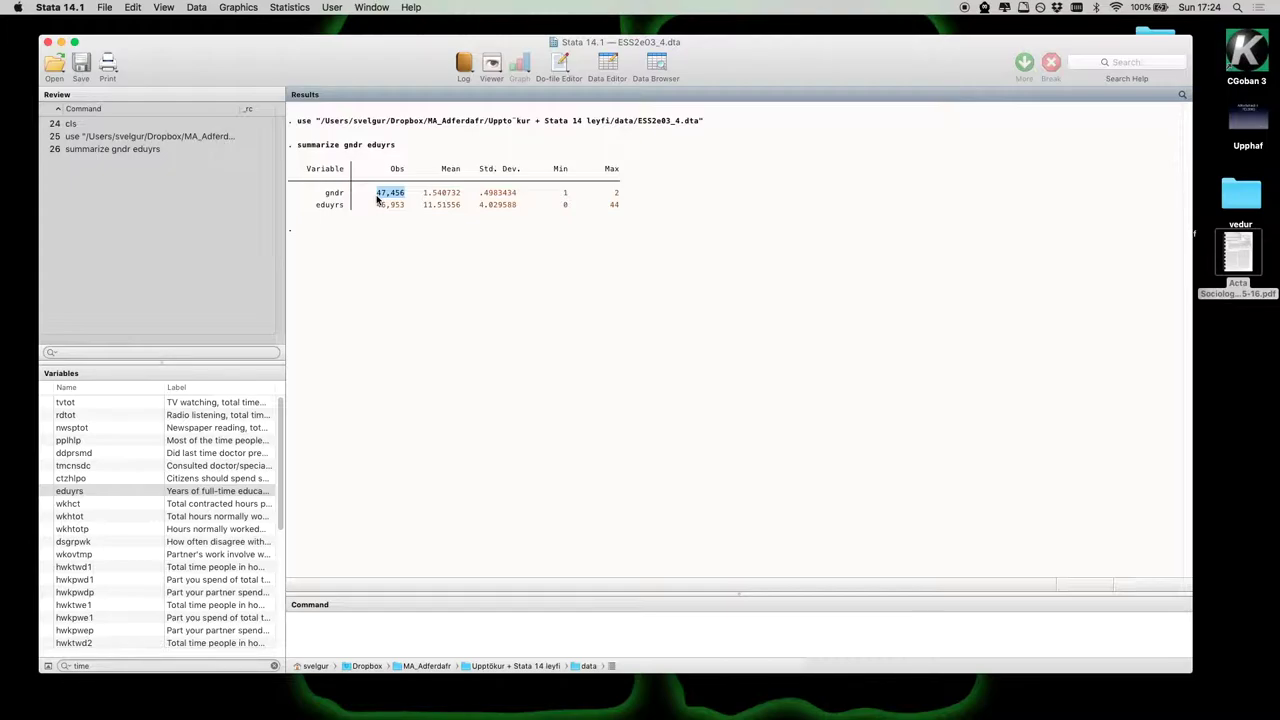
click(378, 198)
drag(378, 198, 625, 197)
drag(328, 196, 628, 192)
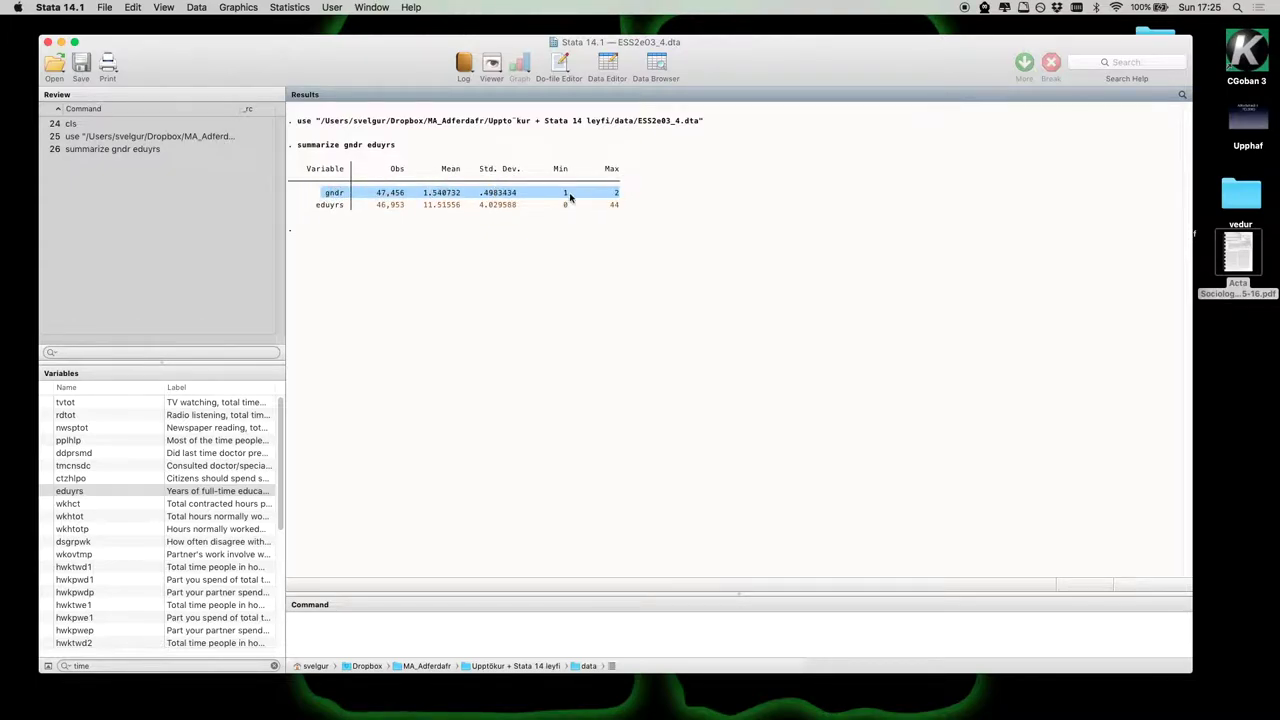
click(460, 198)
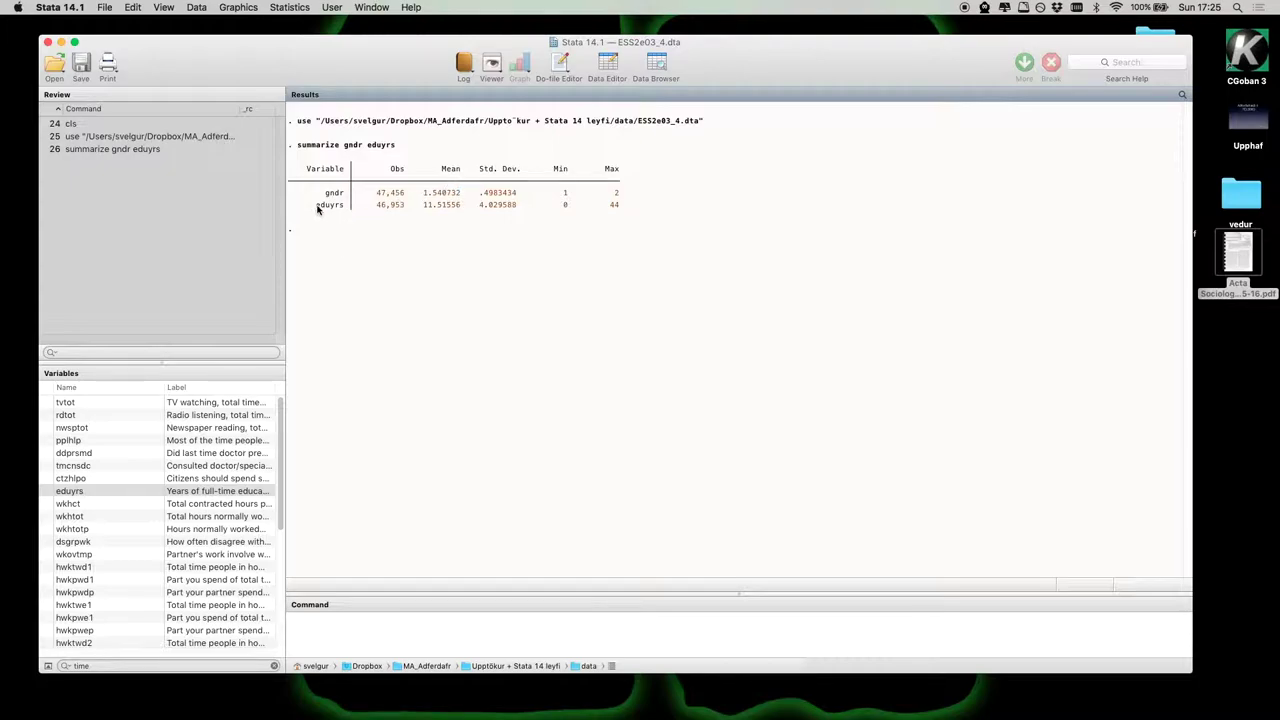
- Examine the observations, mean, standard deviation, minimum and maximum of eduyrs in the summary table
drag(317, 208, 346, 209)
click(382, 252)
drag(377, 209, 398, 207)
drag(376, 209, 466, 208)
click(425, 210)
click(484, 208)
drag(484, 208, 489, 208)
drag(562, 208, 621, 208)
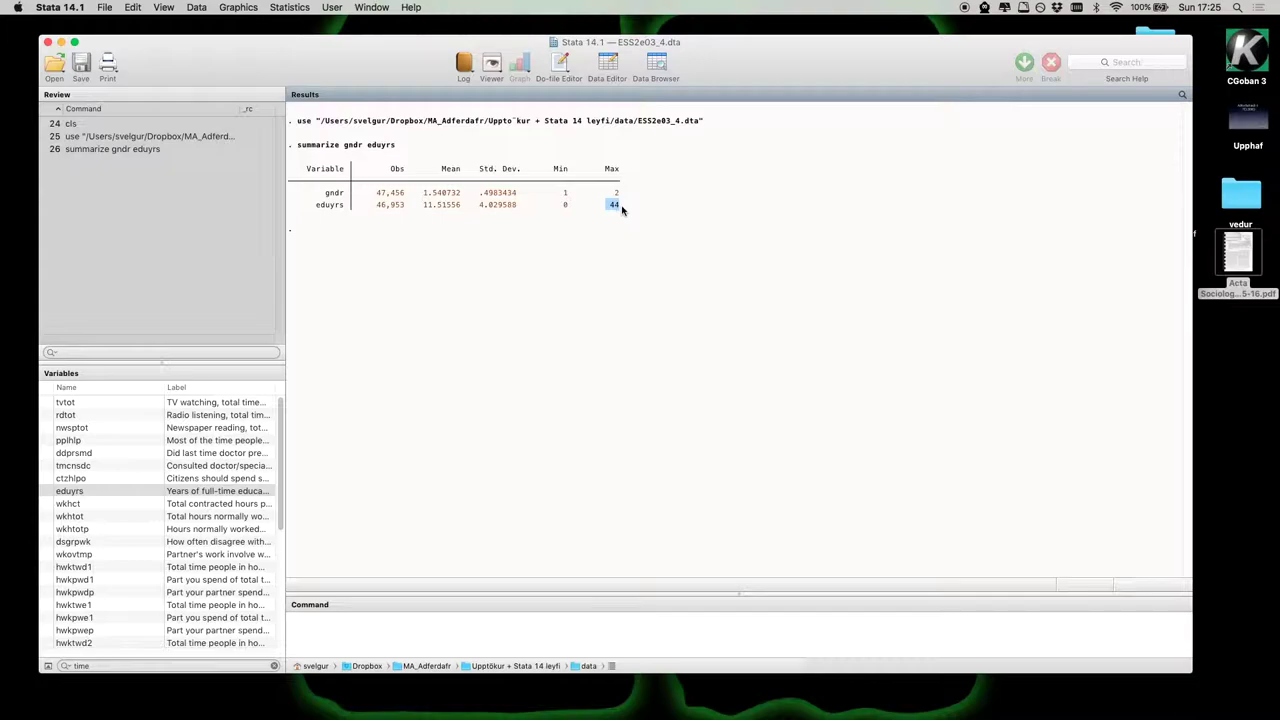
click(637, 303)
- Repeat the summary of both variables with the abbreviated command summ gndr eduyrs
click(341, 651)
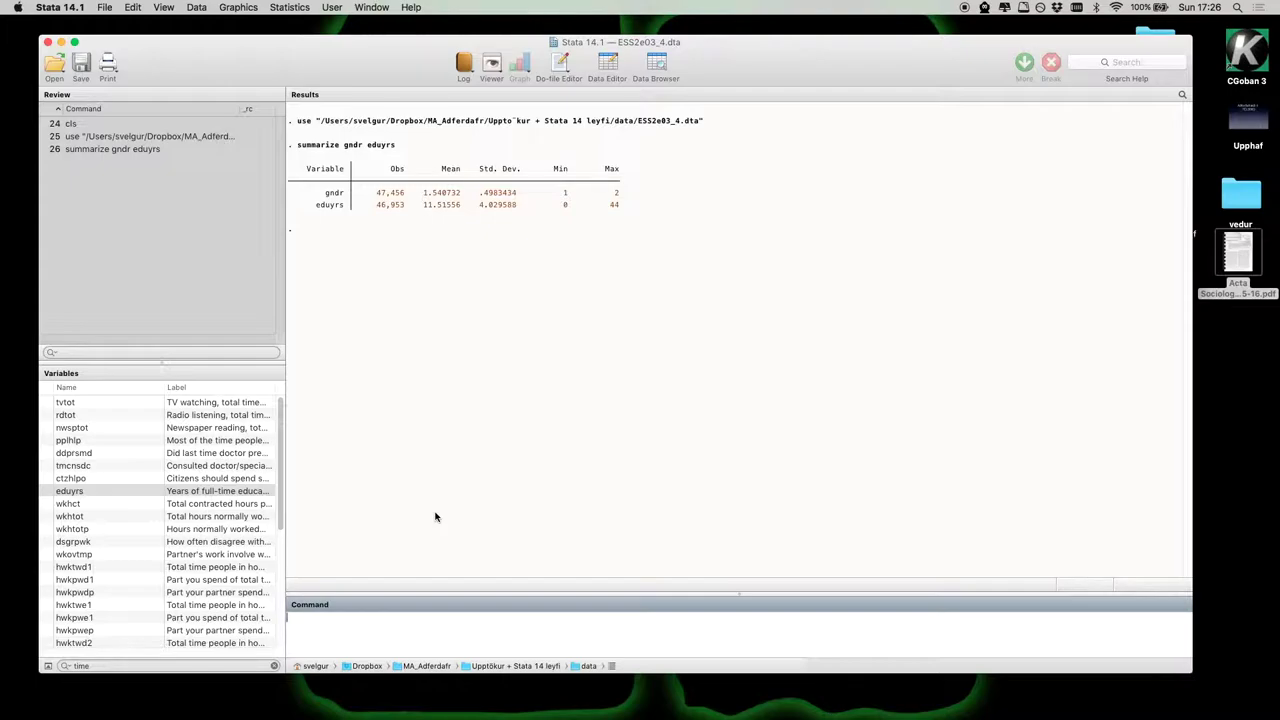
click(298, 147)
mouse_move(298, 147)
mouse_down()
mouse_move(494, 171)
mouse_move(357, 143)
mouse_move(303, 150)
mouse_up()
click(400, 626)
text(summ gndr eduyrs)
key(Return)
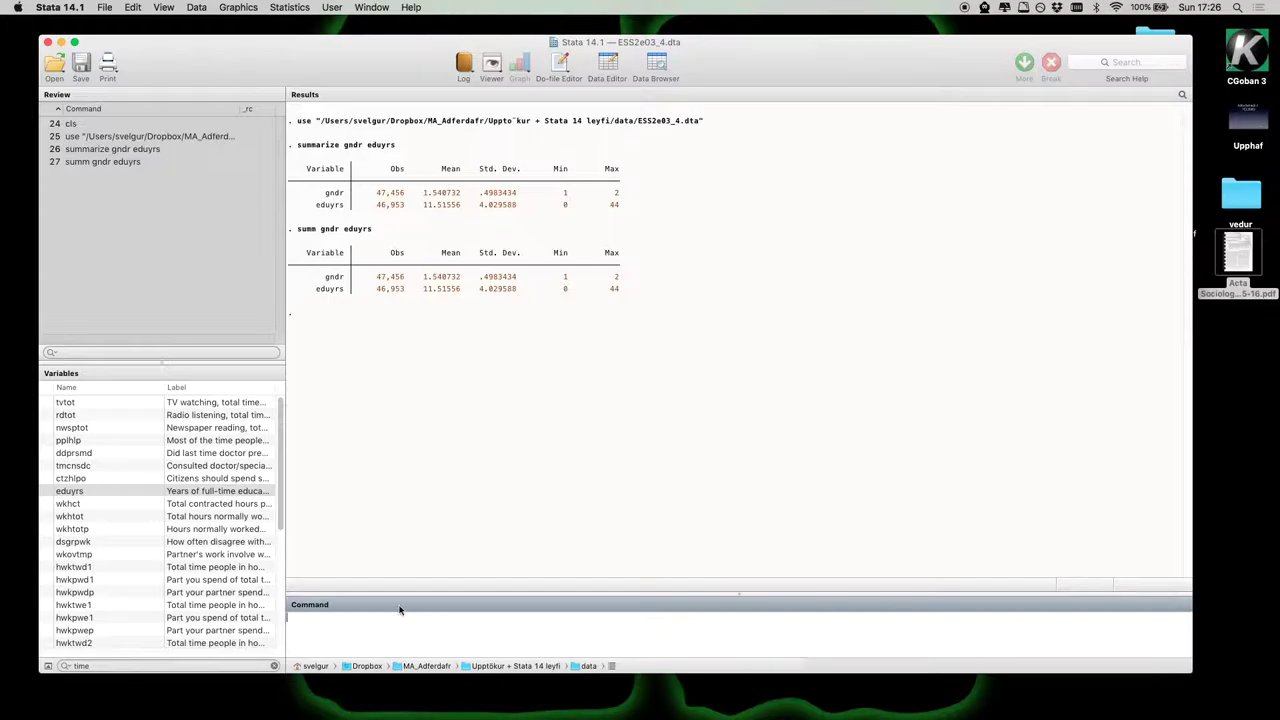
- Widen the Label column in the variable list by narrowing the Name column
click(500, 631)
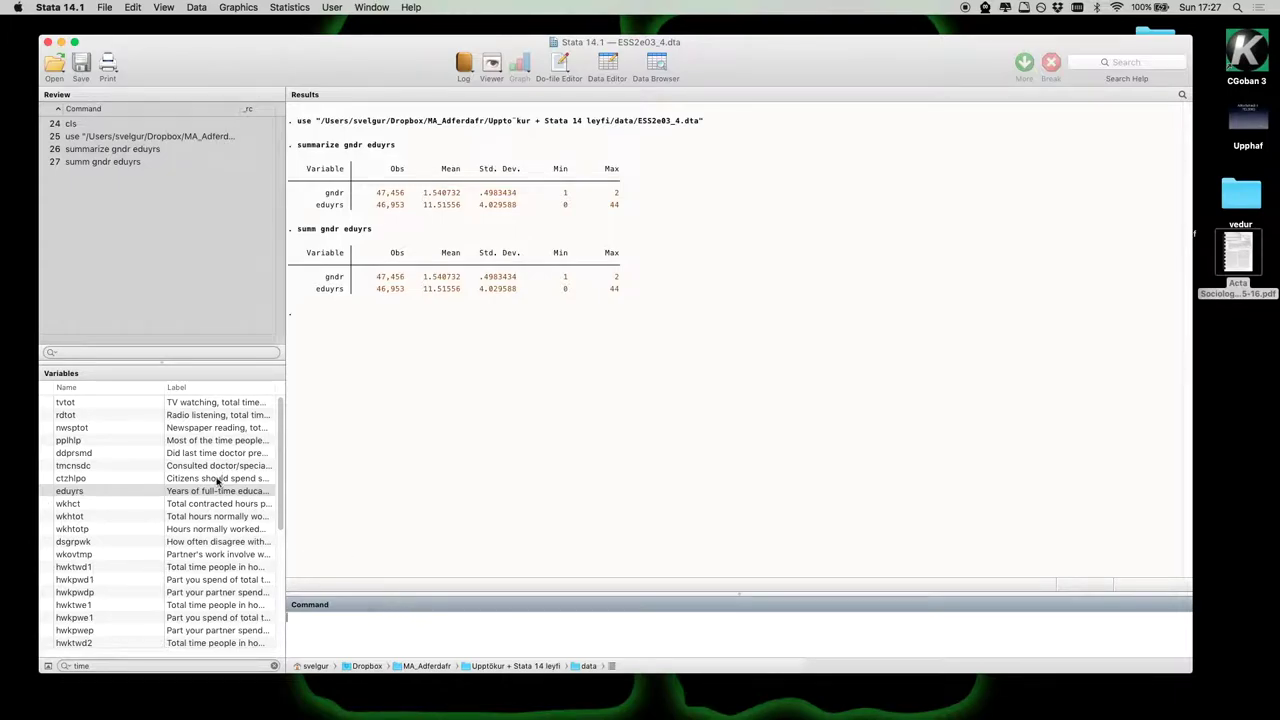
drag(165, 387, 129, 389)
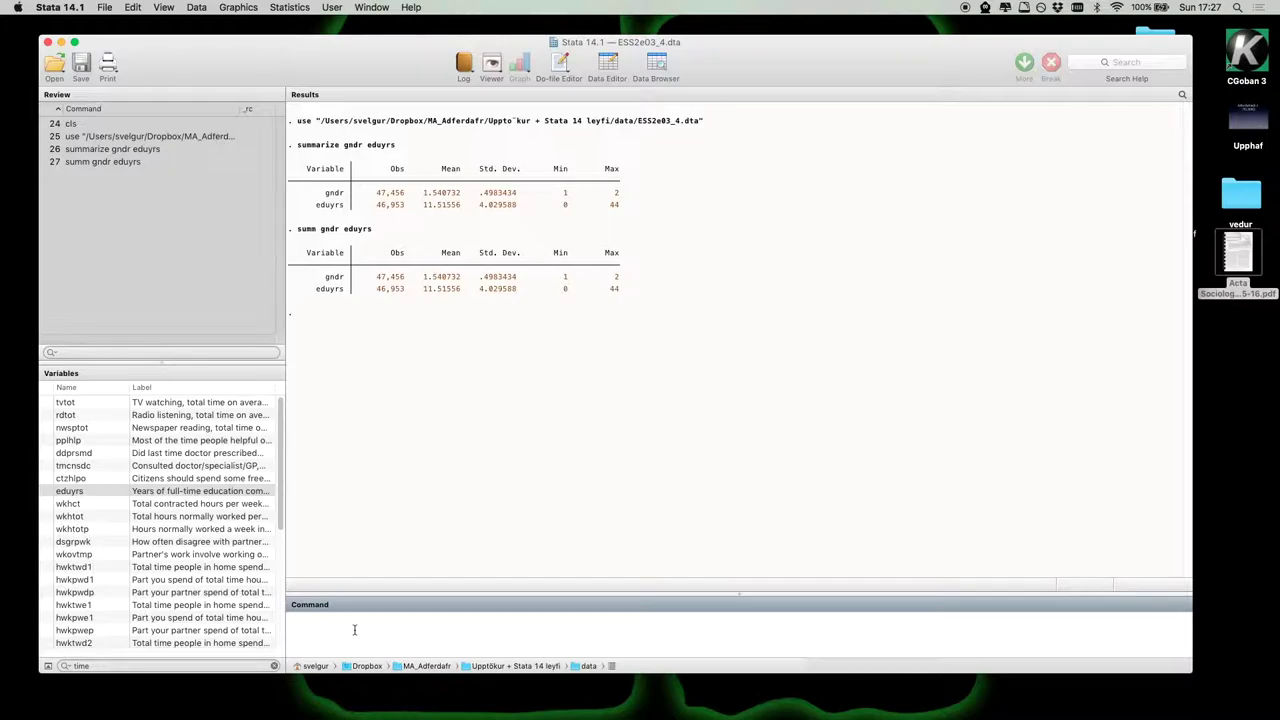
- Run a two-sample t test of years of education by gender with ttest eduyrs, by(gndr)
text(test ed)
text(uyrs)
double_click(326, 617)
click(440, 619)
text(,)
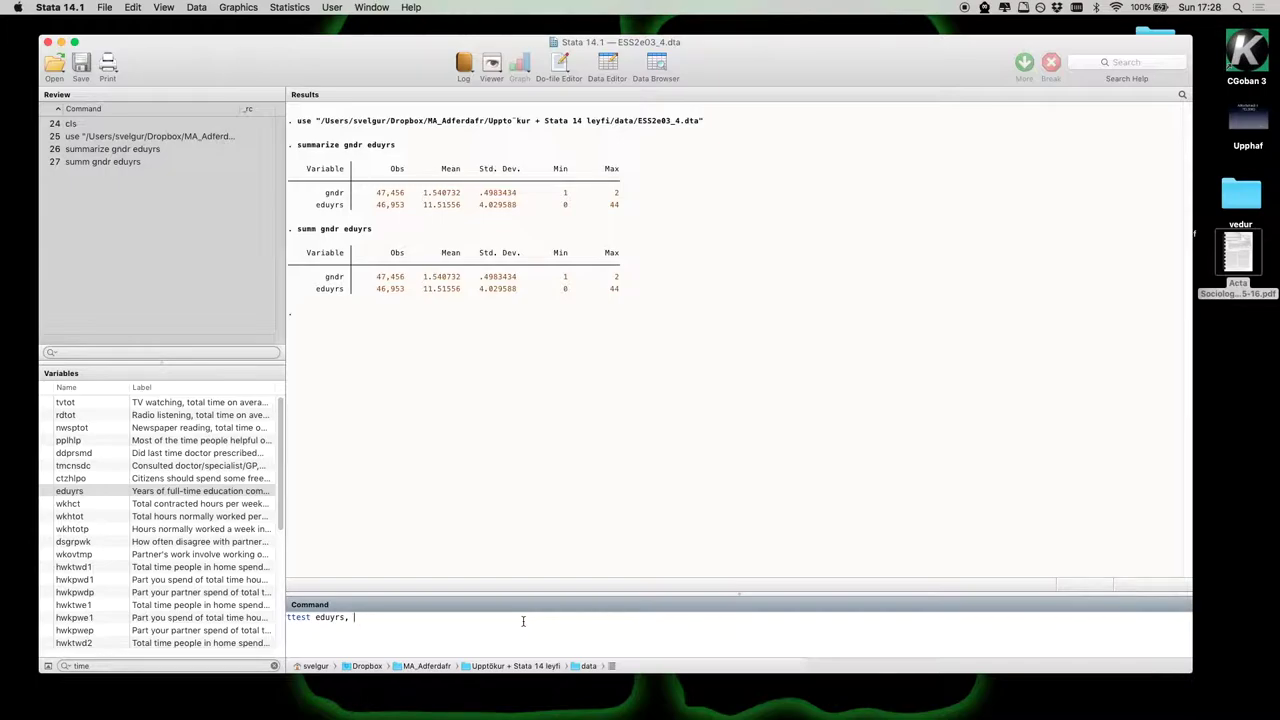
text(by(gndr))
key(Left)
key(Left)
key(Left)
key(Right)
key(Right)
key(Right)
key(Left)
key(Left)
key(Left)
key(Return)
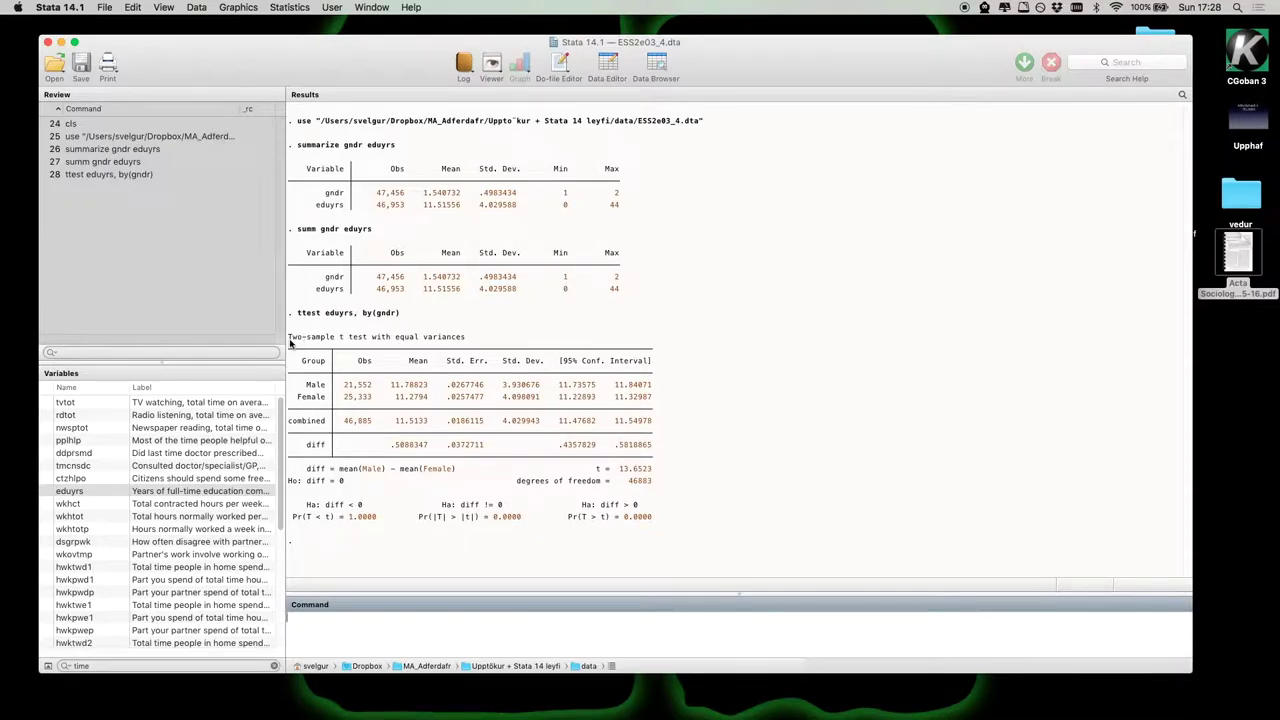
- Examine the t-test heading, its equal-variances assumption and the two gender groups being compared
drag(289, 339, 470, 342)
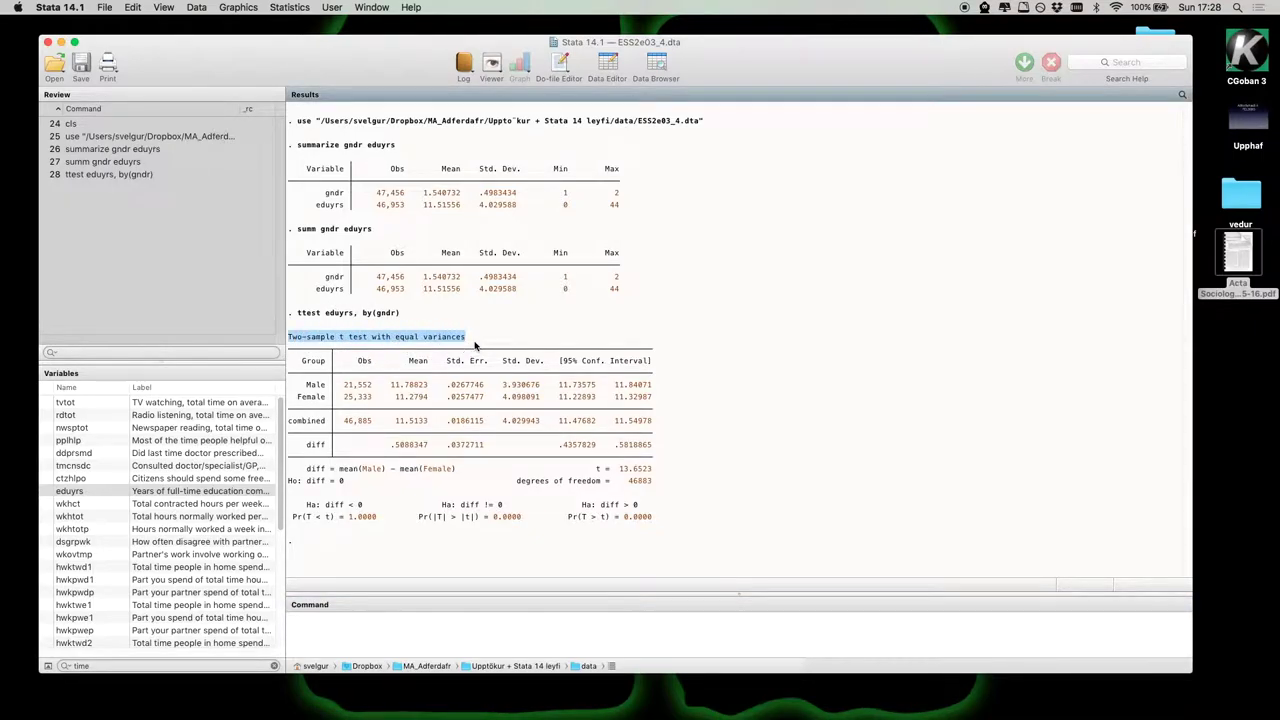
click(476, 345)
drag(398, 342, 470, 342)
click(476, 345)
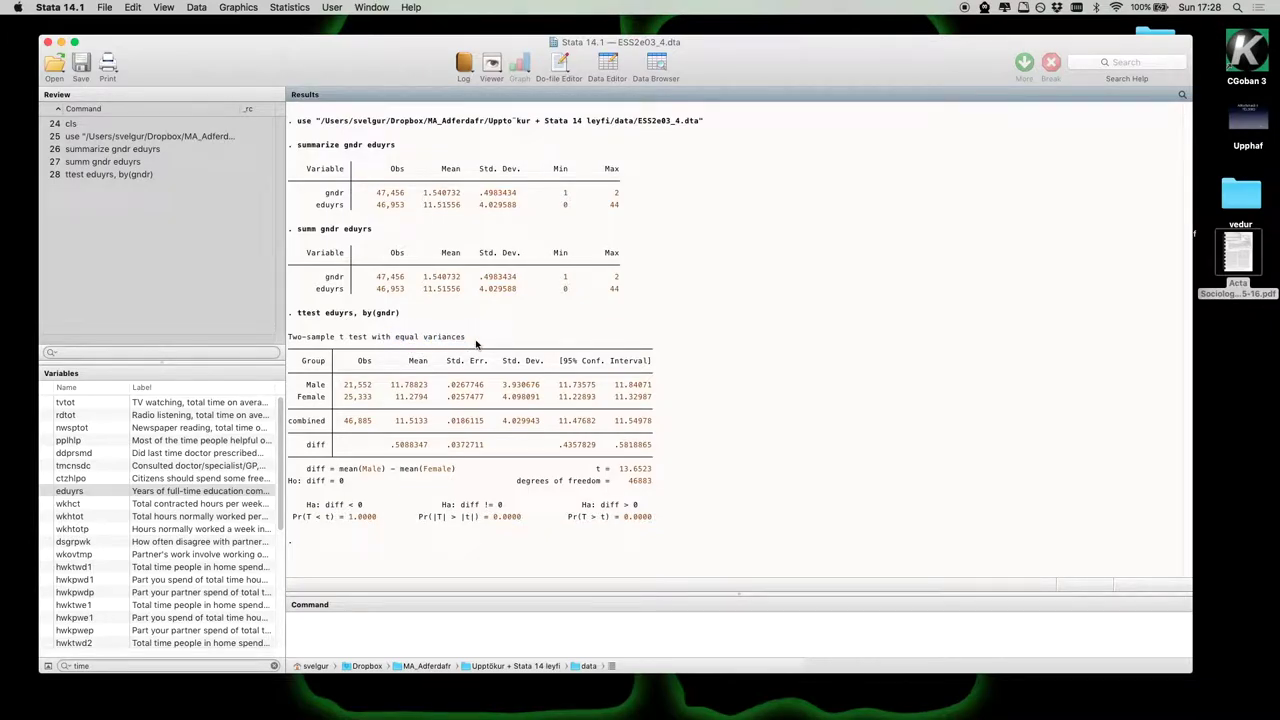
double_click(312, 386)
double_click(298, 397)
click(698, 397)
- Compare the observations, means, standard errors, standard deviations and 95% confidence intervals of the Male and Female rows
drag(342, 390, 372, 386)
click(348, 390)
drag(347, 390, 397, 393)
double_click(357, 400)
double_click(405, 388)
click(401, 402)
drag(398, 402, 417, 401)
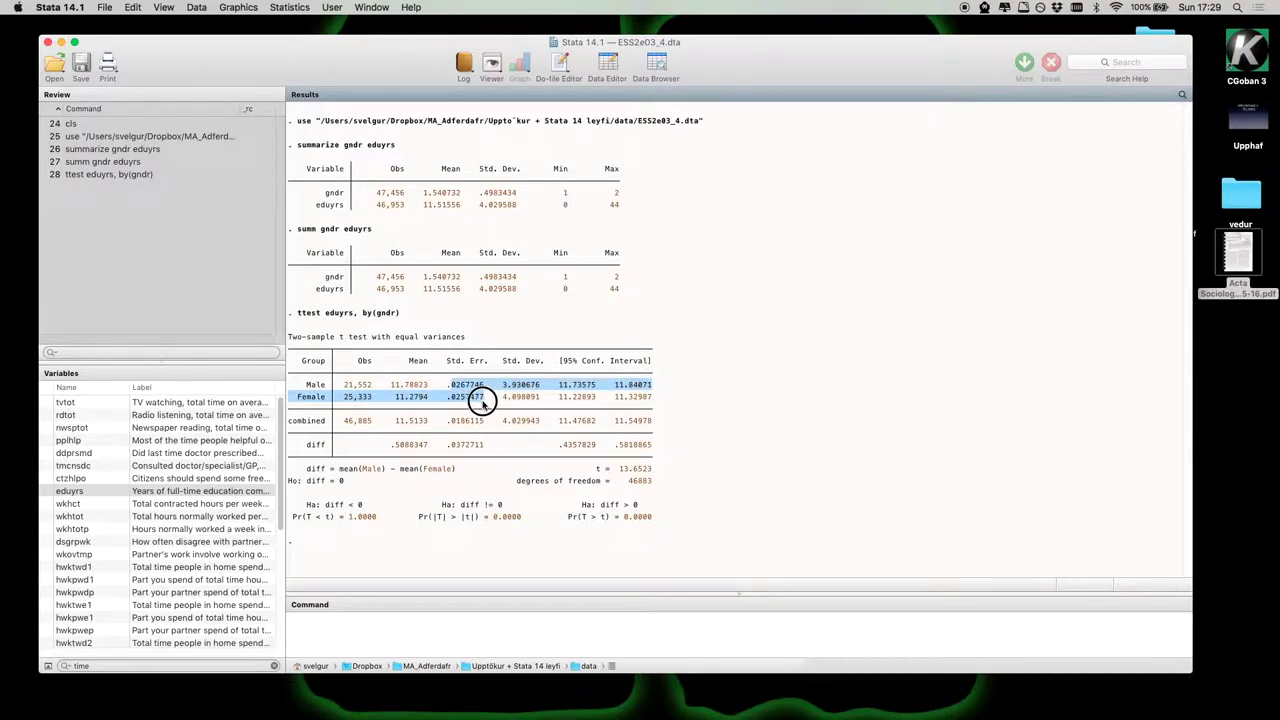
click(515, 397)
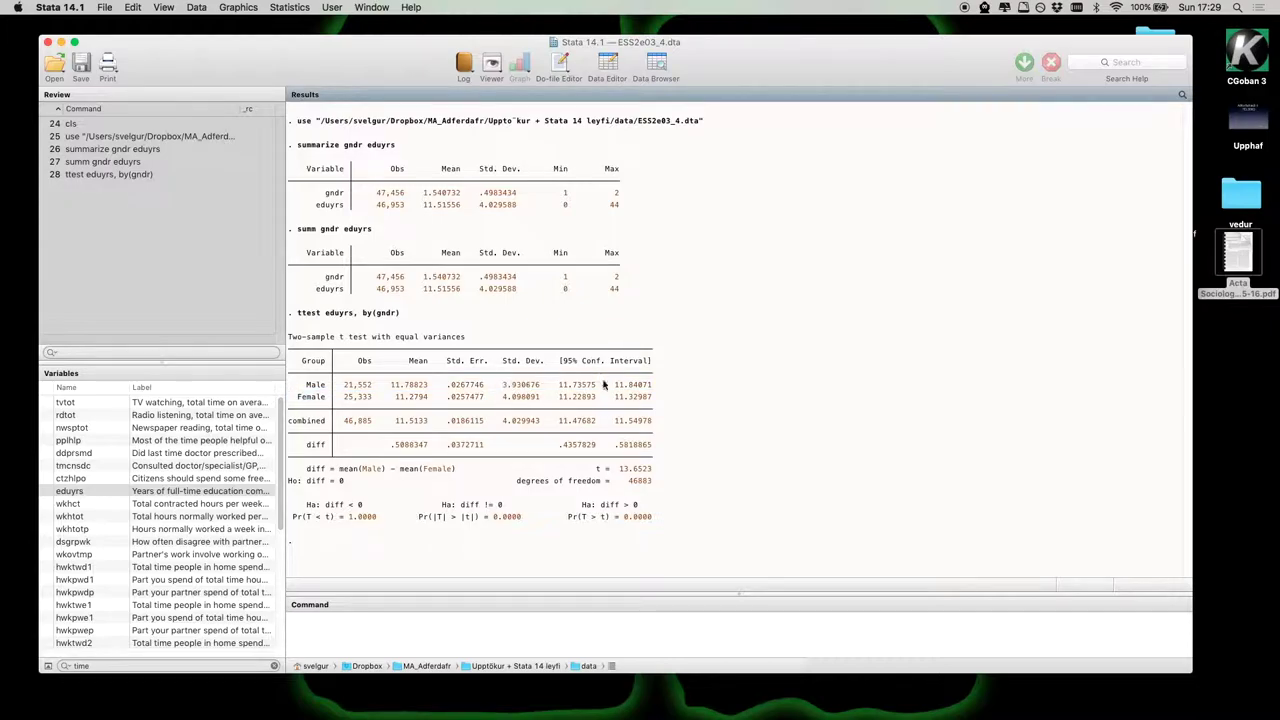
drag(560, 390, 662, 388)
drag(560, 400, 656, 397)
- Examine the combined and diff rows of the t-test table, including their means and confidence intervals
click(347, 425)
drag(347, 425, 362, 427)
drag(398, 427, 414, 425)
drag(503, 424, 652, 425)
click(705, 430)
drag(309, 449, 329, 449)
click(333, 452)
drag(392, 446, 428, 446)
click(400, 454)
drag(567, 451, 651, 449)
click(720, 451)
- Examine the t statistic and the degrees of freedom below the t-test table
click(621, 471)
drag(621, 471, 654, 471)
click(540, 469)
drag(628, 482, 650, 484)
click(663, 498)
- Examine the null hypothesis Ho: diff = 0 in relation to the table's diff row
drag(289, 482, 347, 483)
click(345, 484)
drag(290, 484, 345, 482)
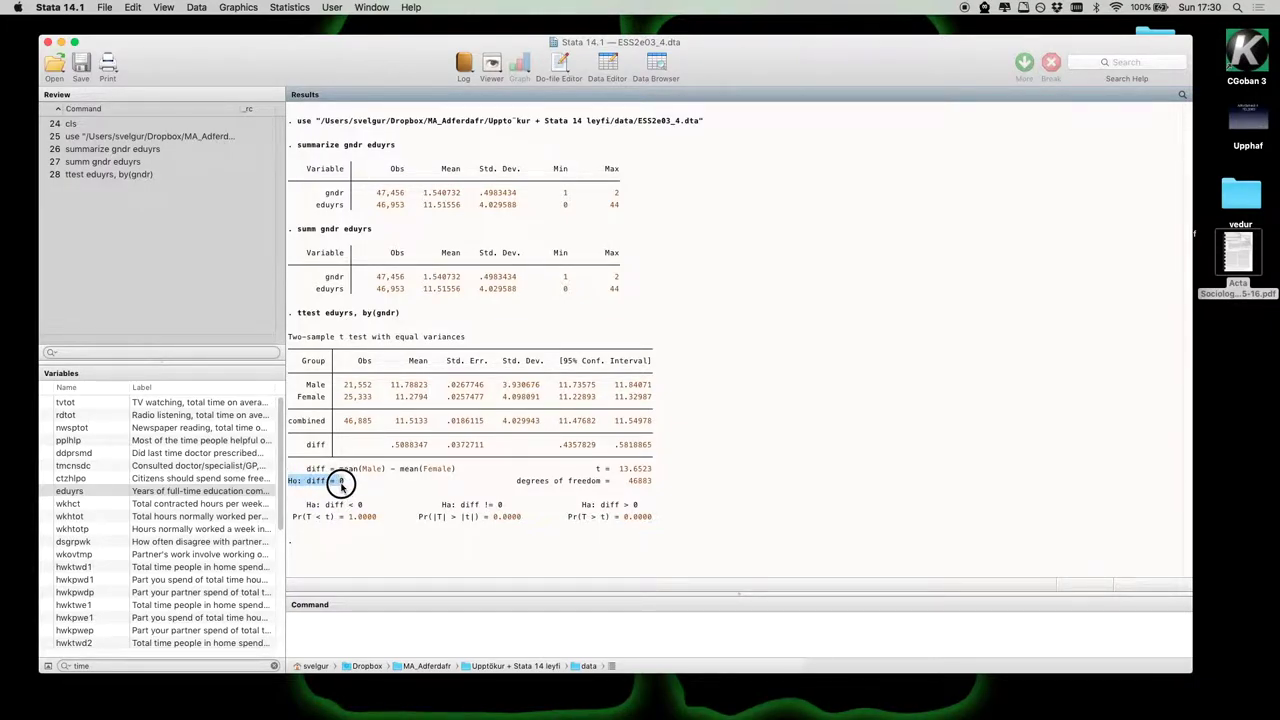
double_click(312, 445)
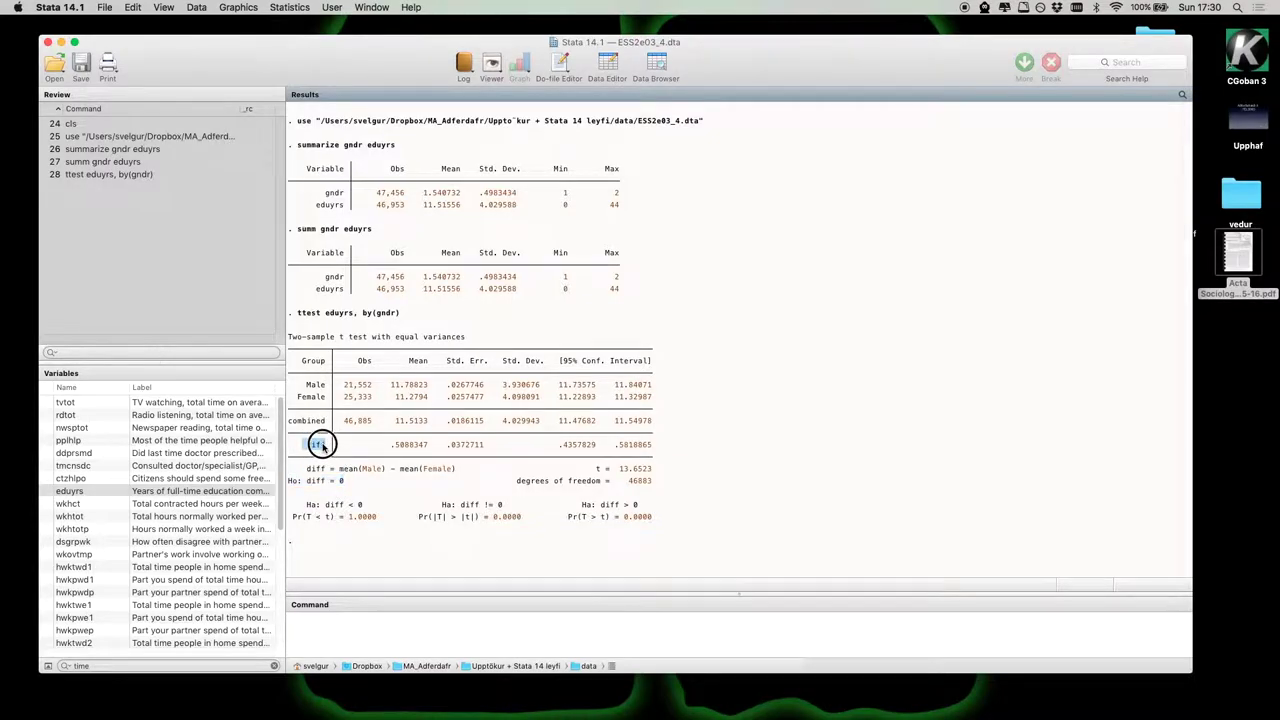
drag(310, 485, 346, 490)
click(350, 492)
drag(290, 483, 336, 483)
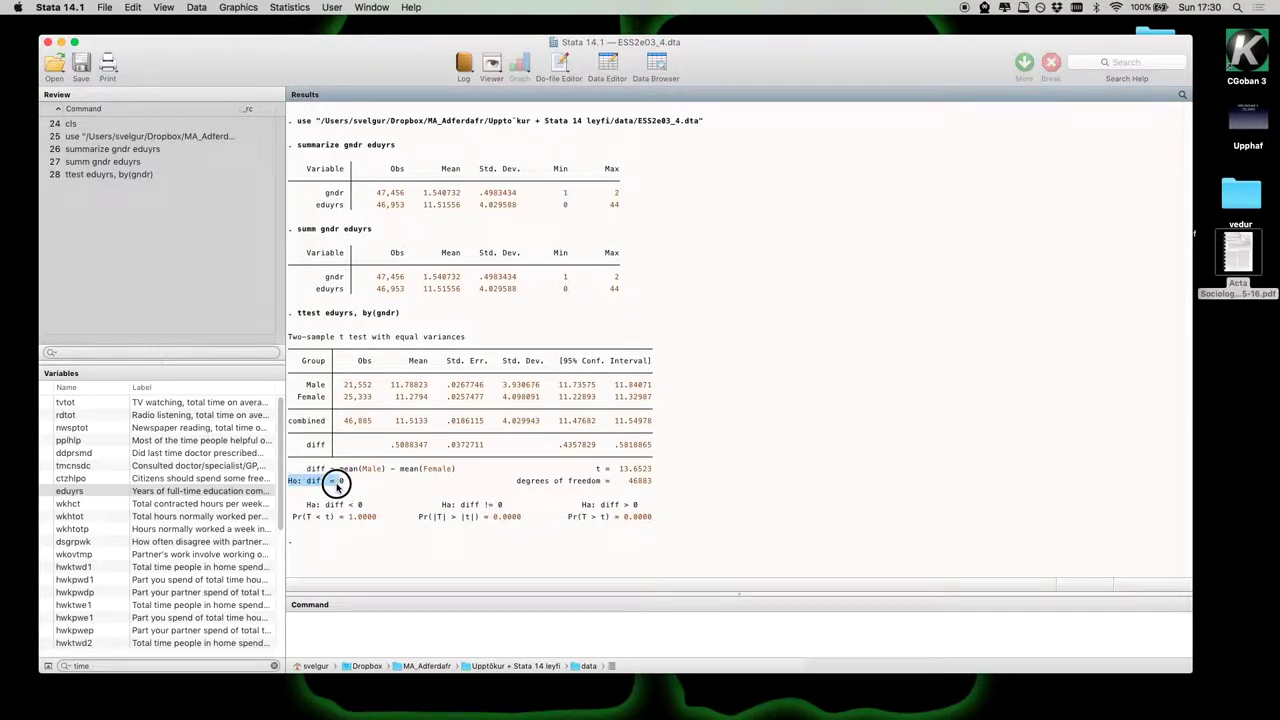
click(409, 485)
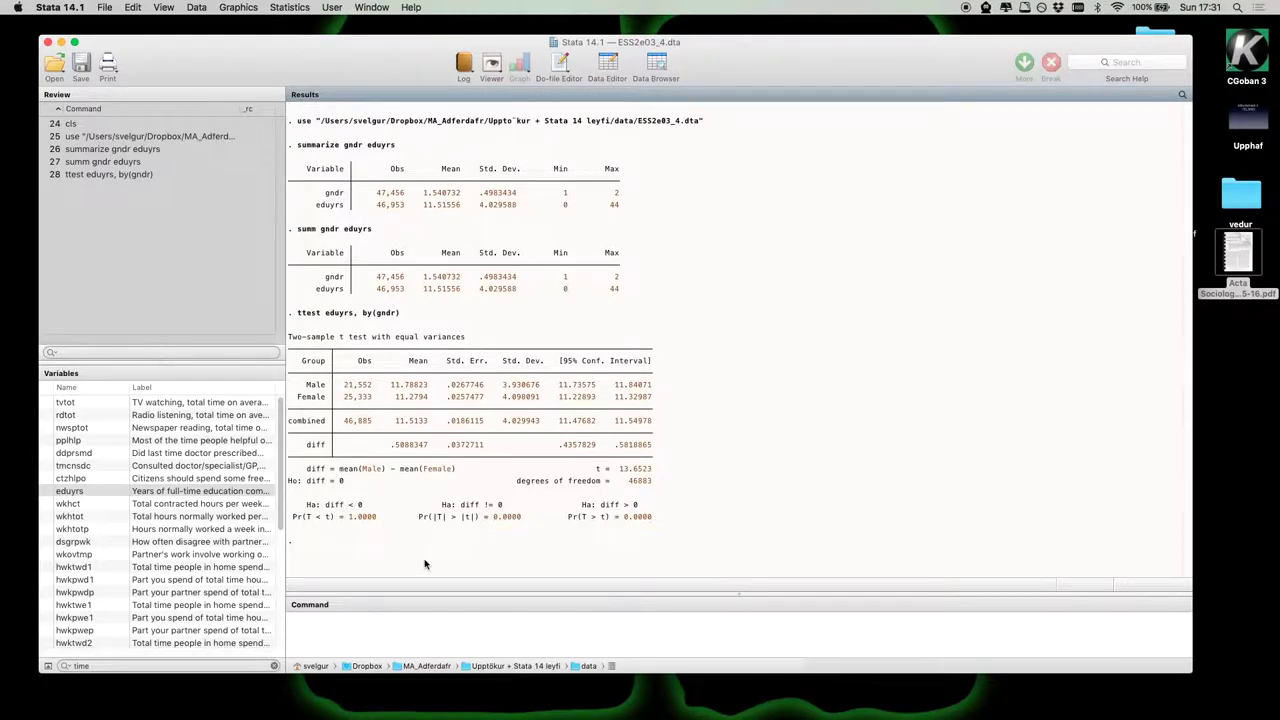
- Examine the two-sided alternative hypothesis Ha: diff != 0 together with its probability
drag(441, 507, 505, 506)
drag(418, 518, 531, 518)
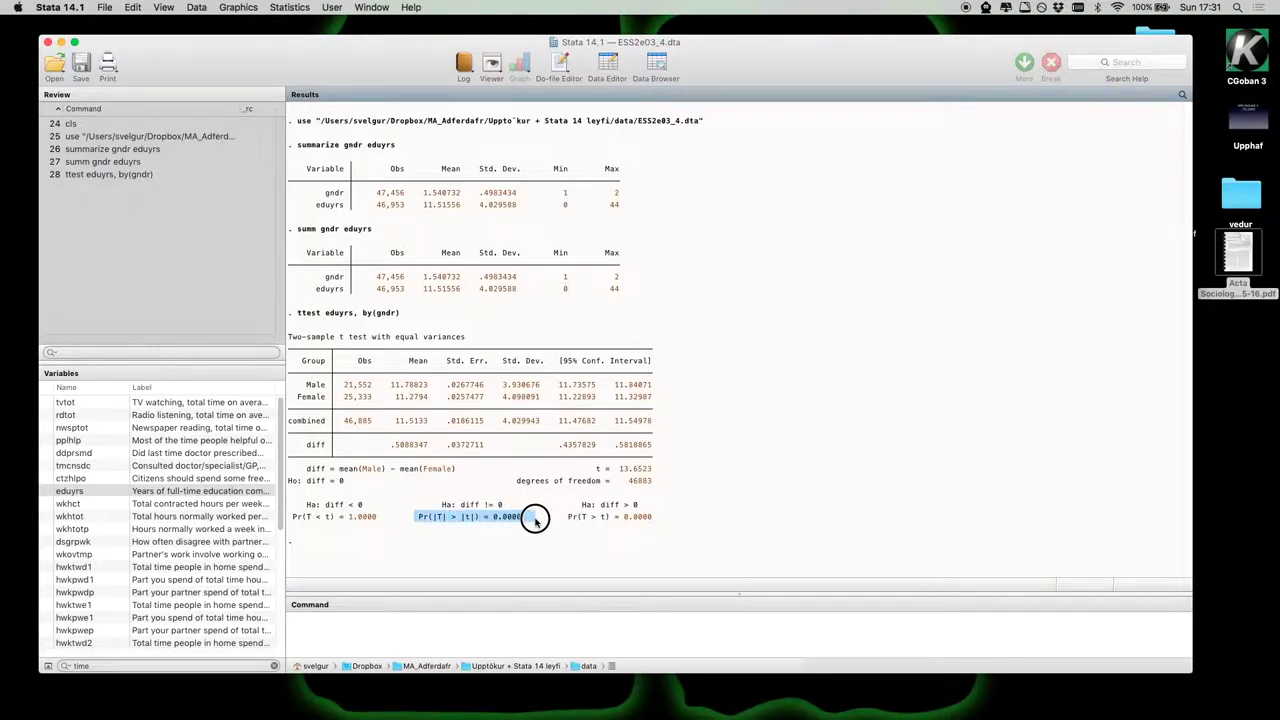
click(533, 520)
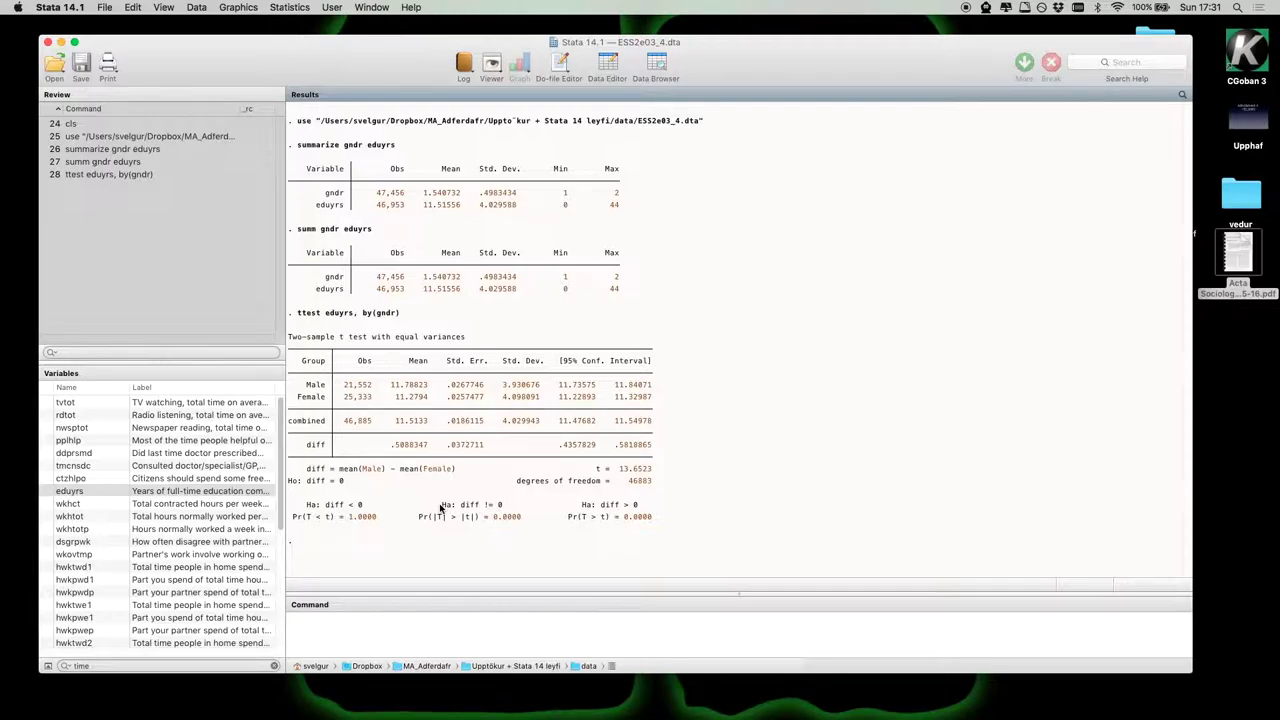
drag(439, 508, 505, 506)
click(556, 507)
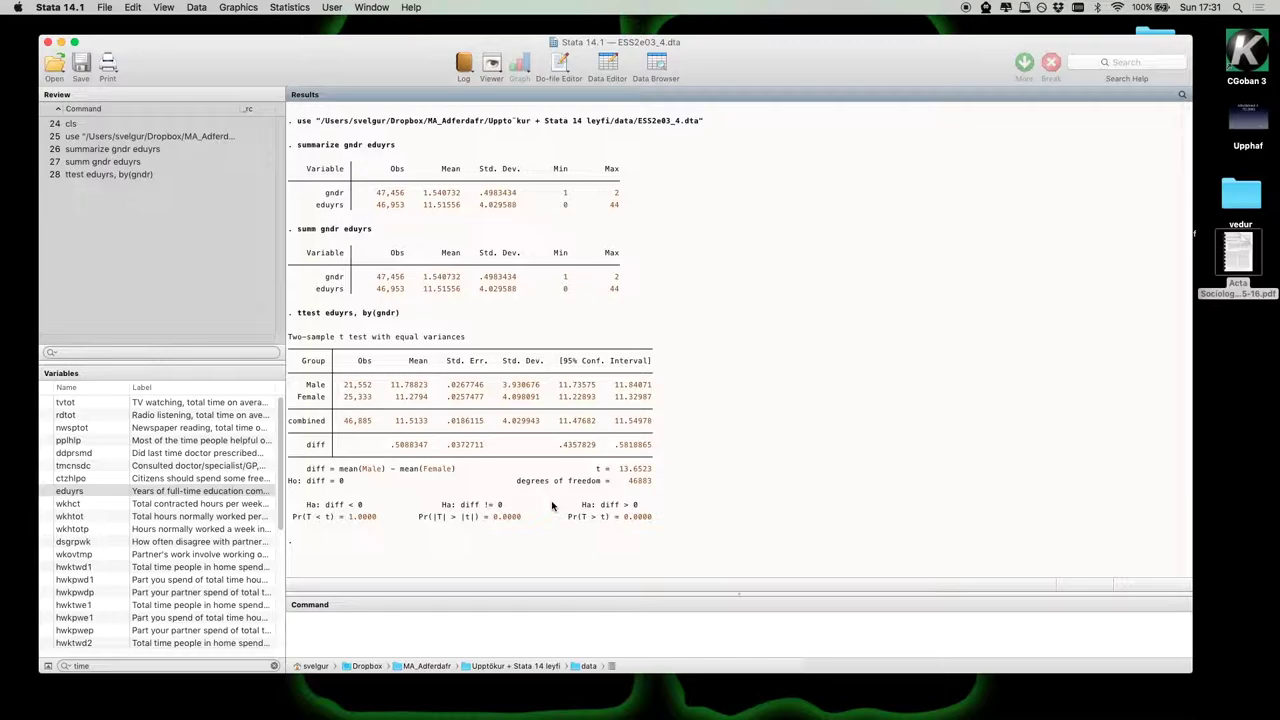
drag(458, 506, 488, 508)
double_click(488, 508)
drag(490, 510, 507, 507)
click(443, 551)
- Examine the two-sided p-value Pr(|T| > |t|) and the one-sided result for Ha: diff > 0
drag(419, 517, 525, 522)
drag(422, 520, 446, 527)
click(439, 524)
drag(465, 522, 524, 522)
click(523, 552)
drag(494, 519, 524, 520)
click(508, 520)
drag(582, 506, 653, 519)
click(660, 517)
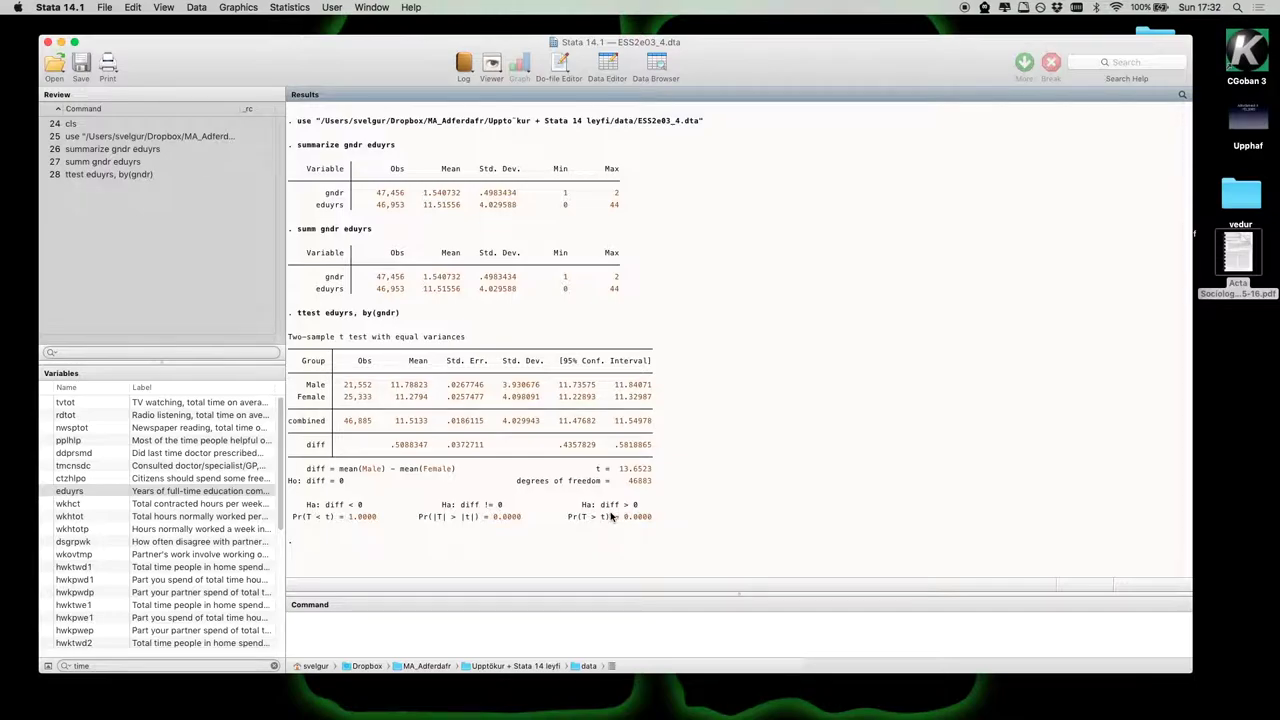
- Examine the one-sided alternative Ha: diff > 0 against the Male and Female means and its probability Pr(T > t)
double_click(610, 505)
drag(390, 388, 430, 400)
click(432, 404)
drag(623, 521, 652, 517)
click(622, 550)
- Examine the alternative Ha: diff < 0 in relation to the Male and Female rows and the diff row
drag(307, 510, 366, 517)
click(370, 517)
double_click(310, 507)
double_click(330, 507)
drag(311, 386, 514, 400)
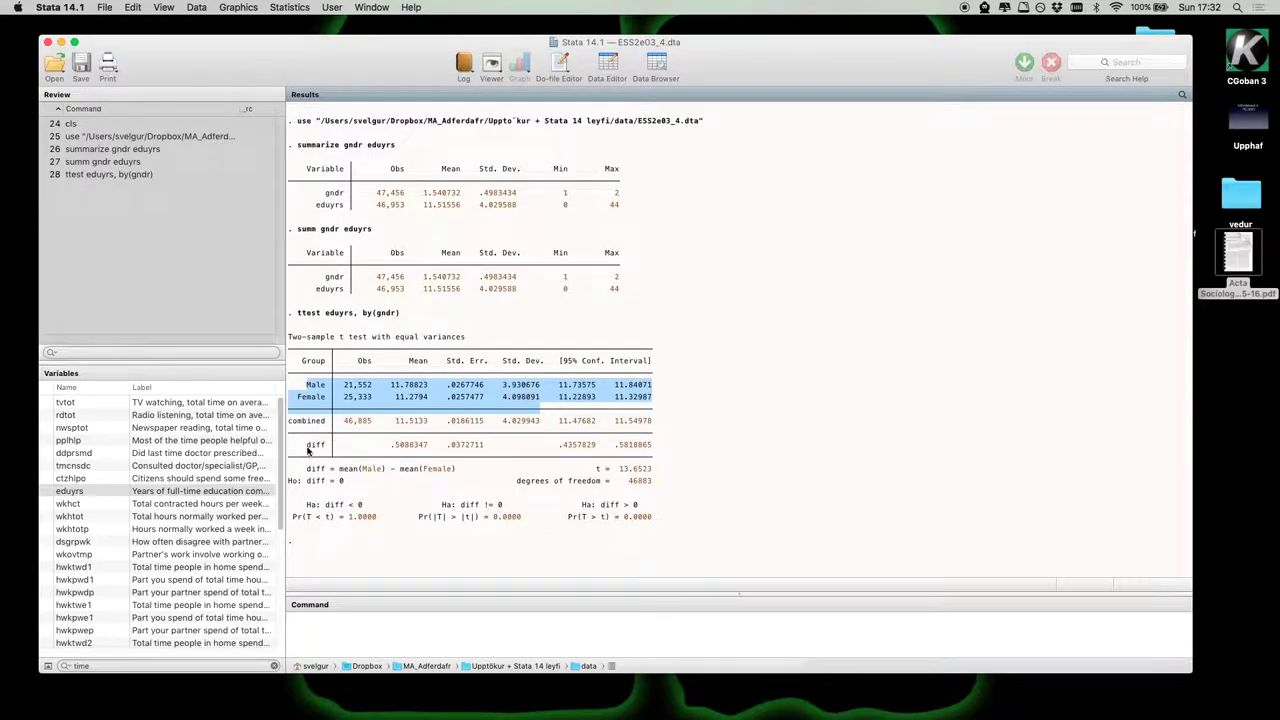
double_click(348, 446)
drag(348, 446, 423, 446)
click(395, 448)
click(406, 450)
click(428, 452)
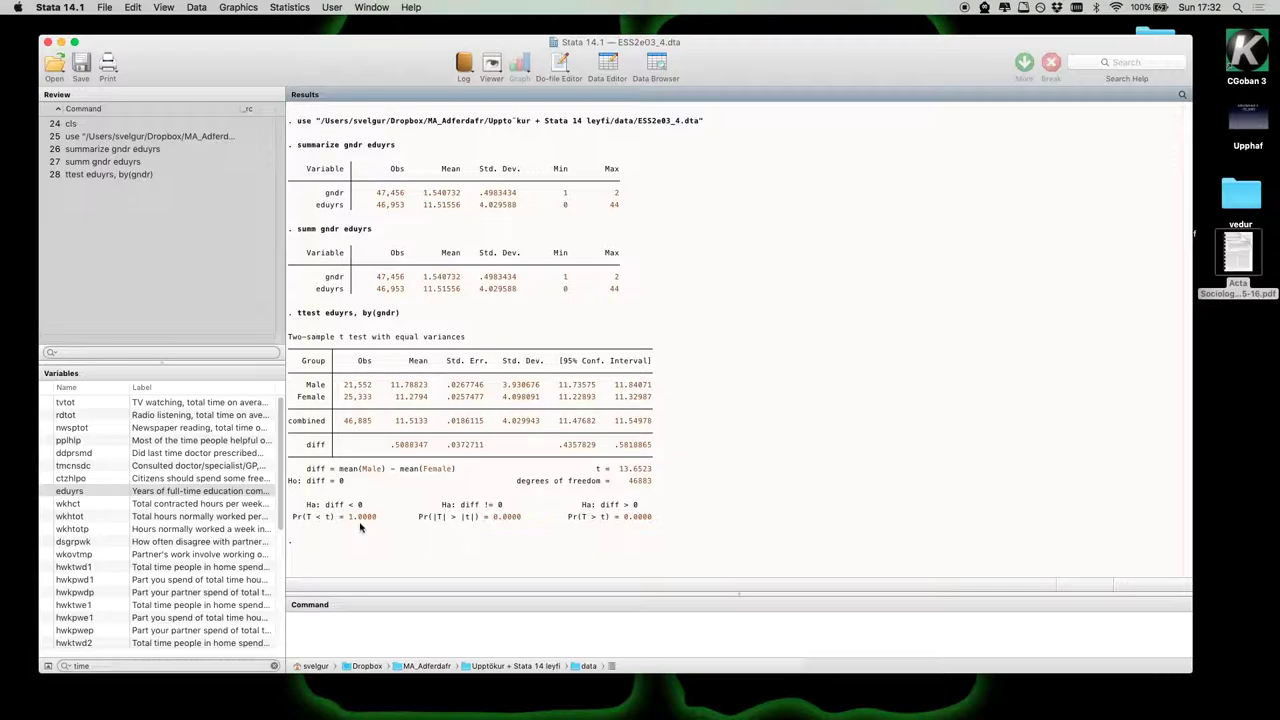
- Examine the one-sided probability Pr(T < t) under Ha: diff < 0
drag(350, 520, 379, 523)
drag(294, 517, 375, 518)
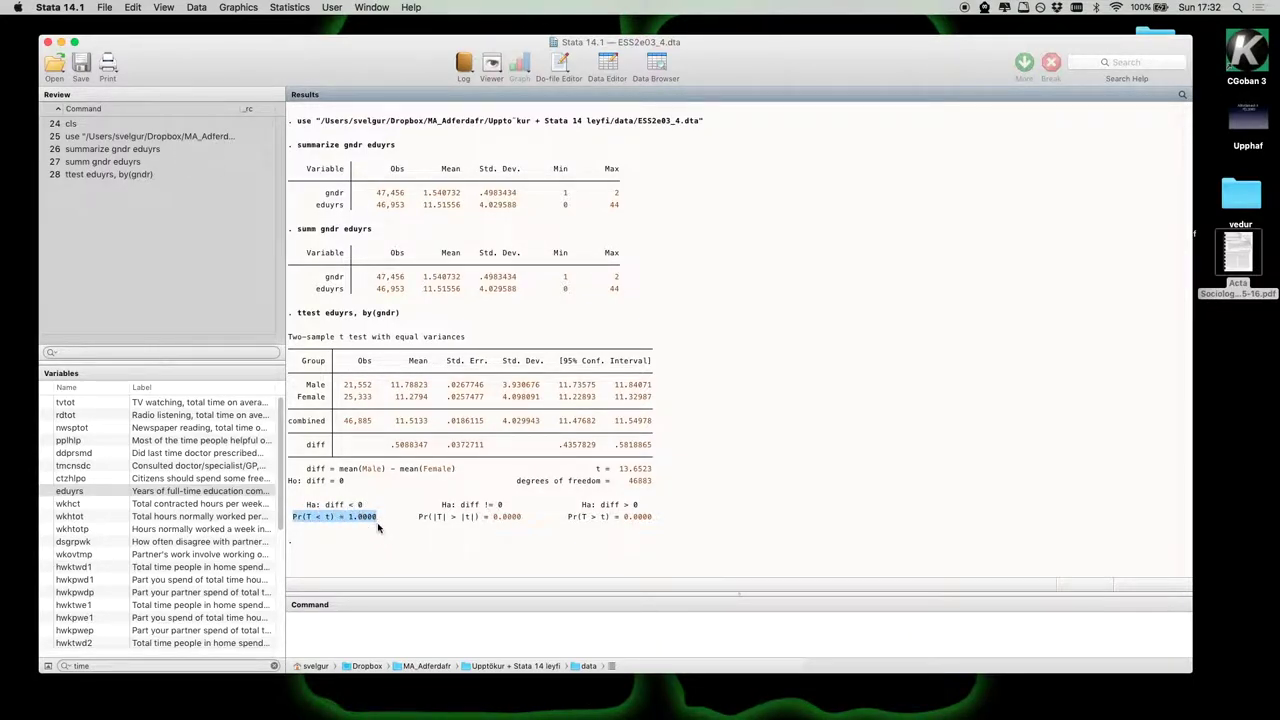
click(383, 541)
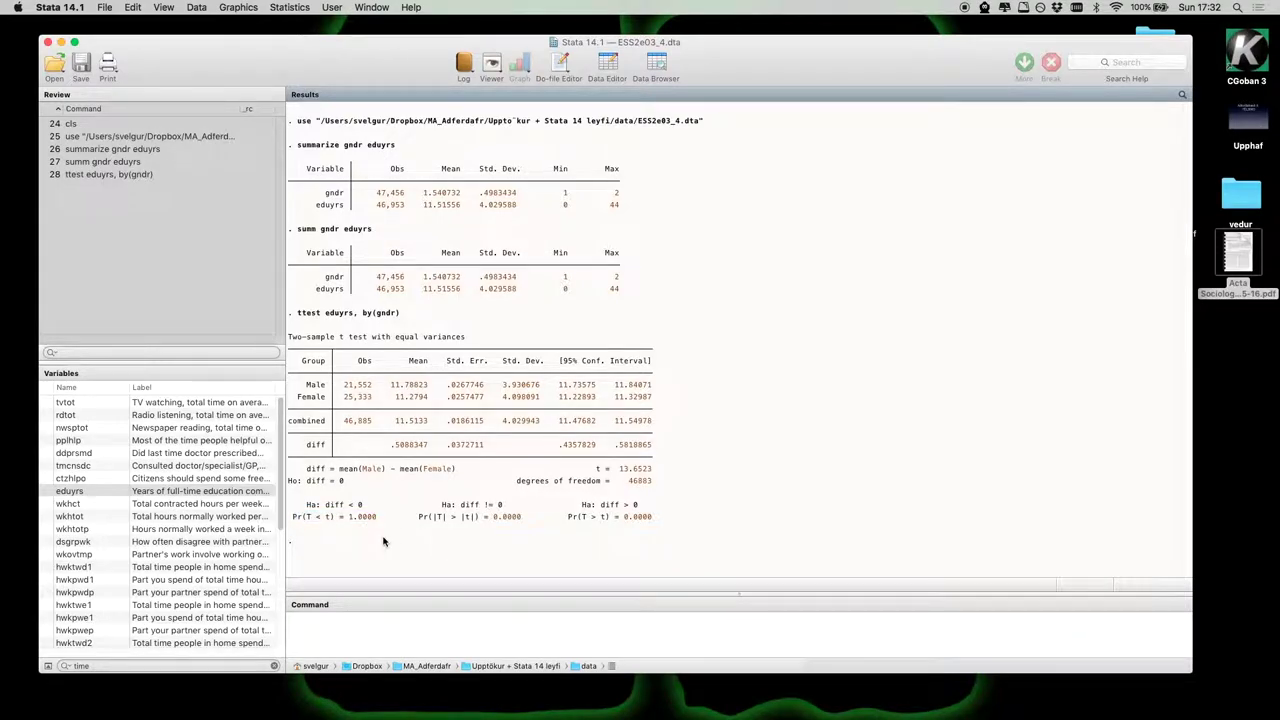
drag(349, 522, 376, 520)
click(375, 531)
- Review the complete t-test output from the ttest eduyrs, by(gndr) command down to the three probabilities
mouse_move(290, 318)
mouse_down()
mouse_move(437, 346)
mouse_move(720, 520)
mouse_move(666, 525)
mouse_move(288, 314)
mouse_up()
click(666, 525)
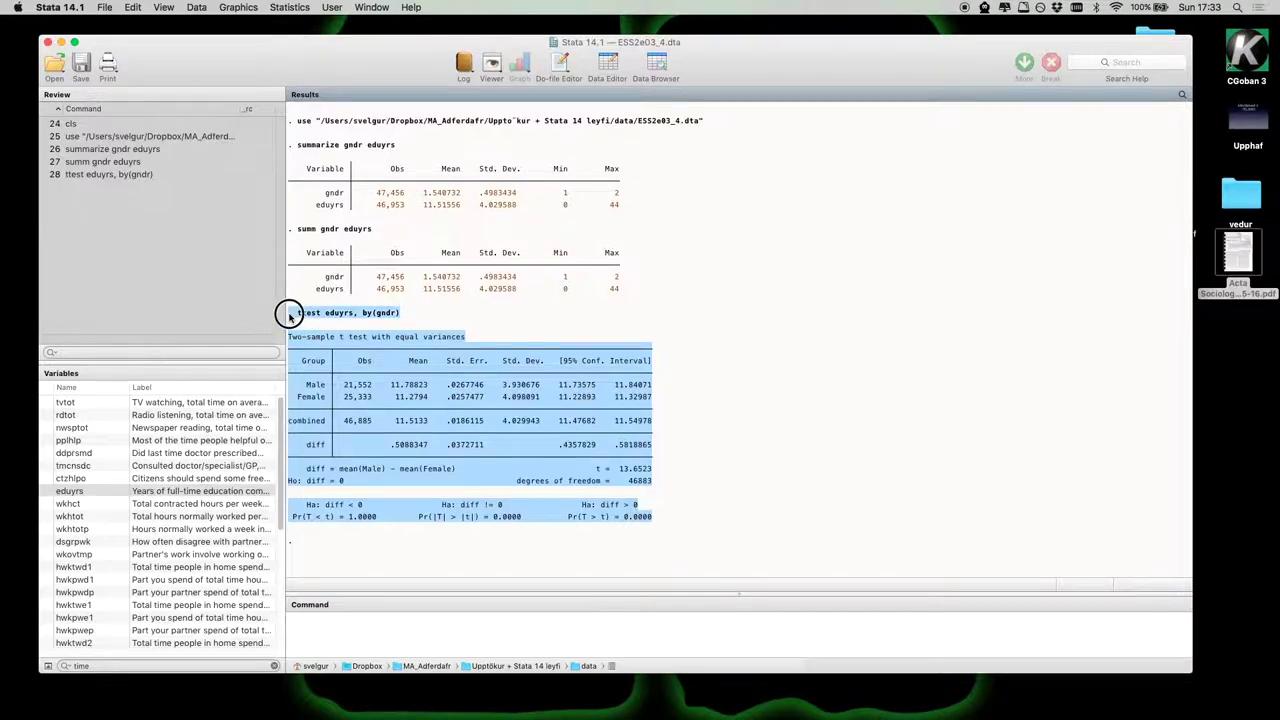
click(527, 580)
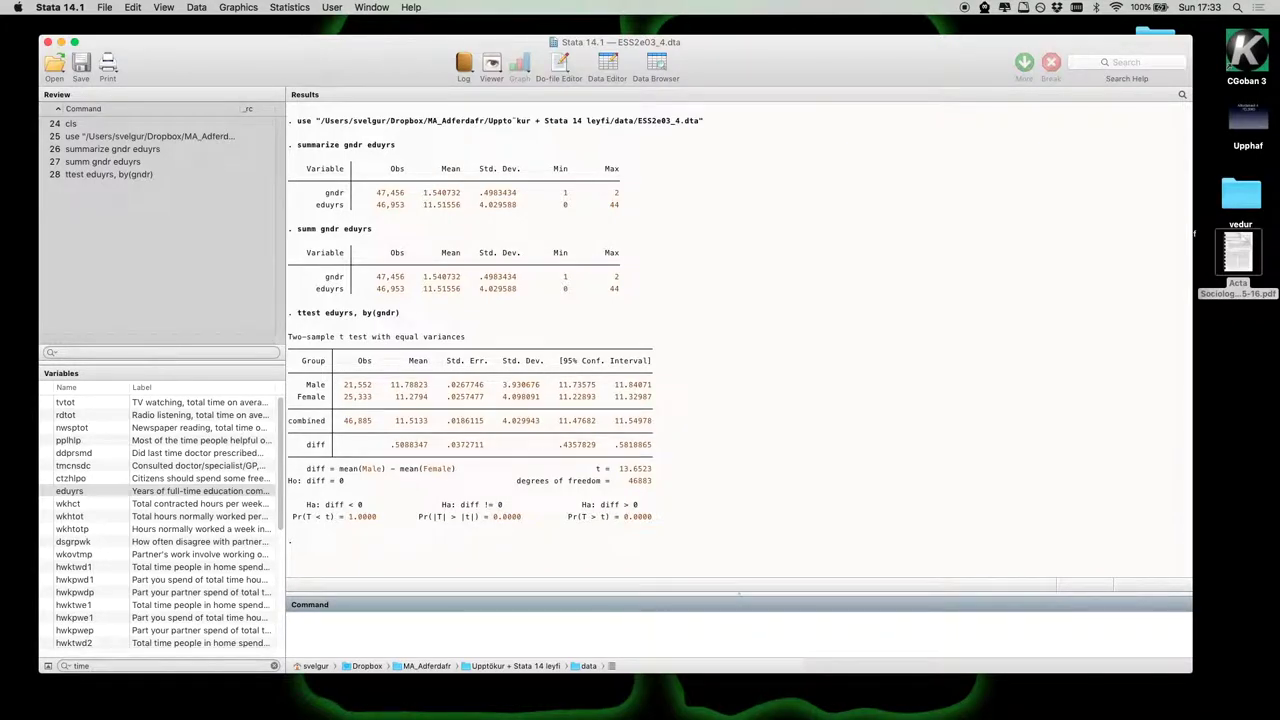
- Open the help page for ttest and enlarge its viewer window to show more of the syntax
click(817, 642)
text(help ttest)
key(Return)
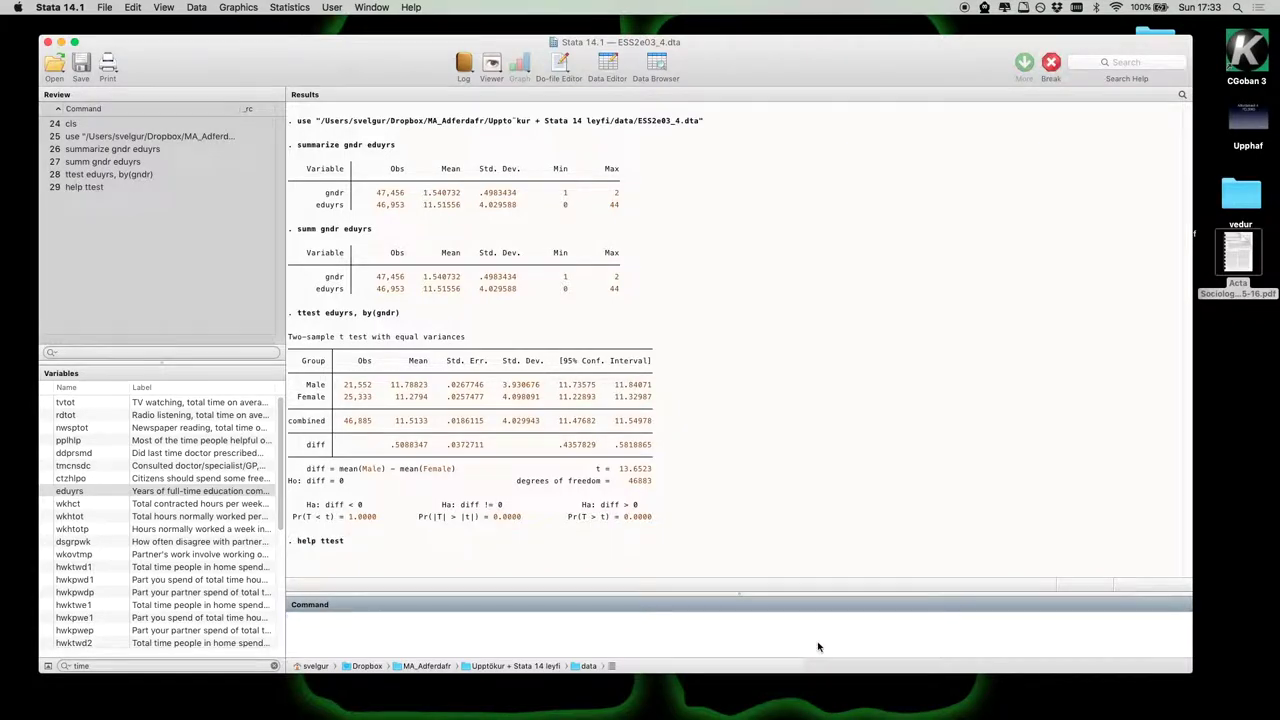
drag(485, 177, 730, 92)
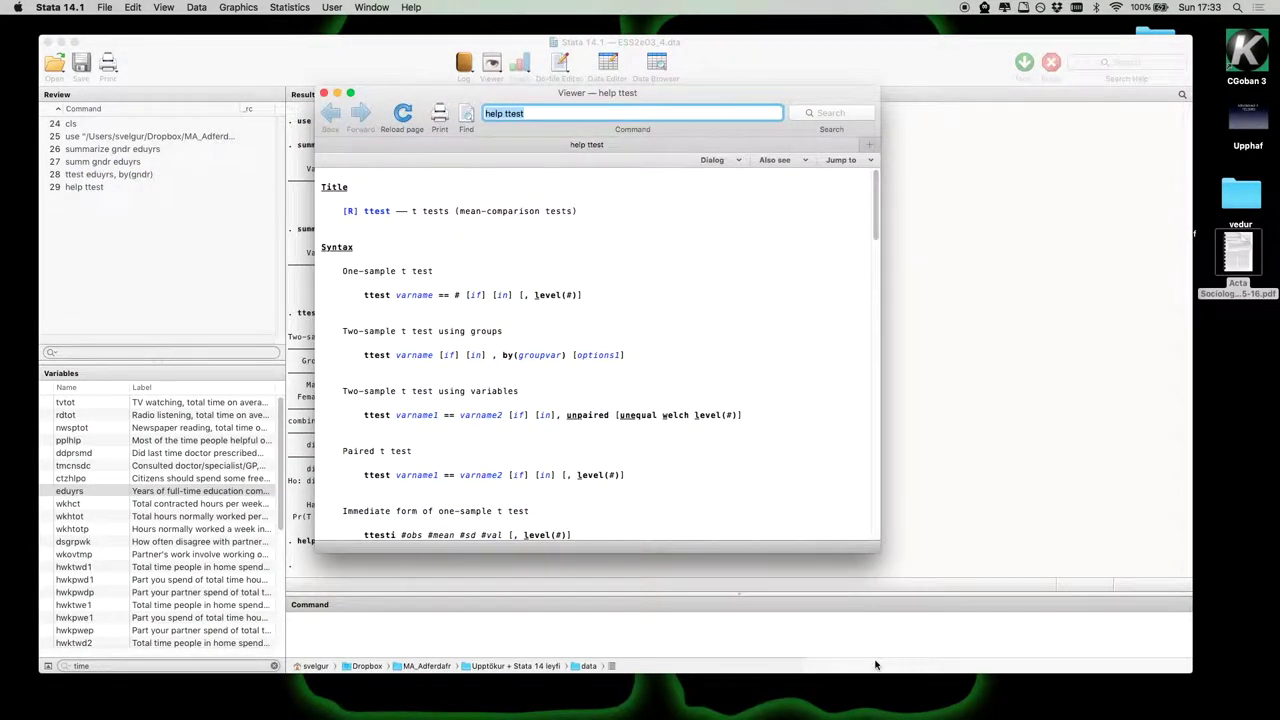
drag(878, 551, 1080, 669)
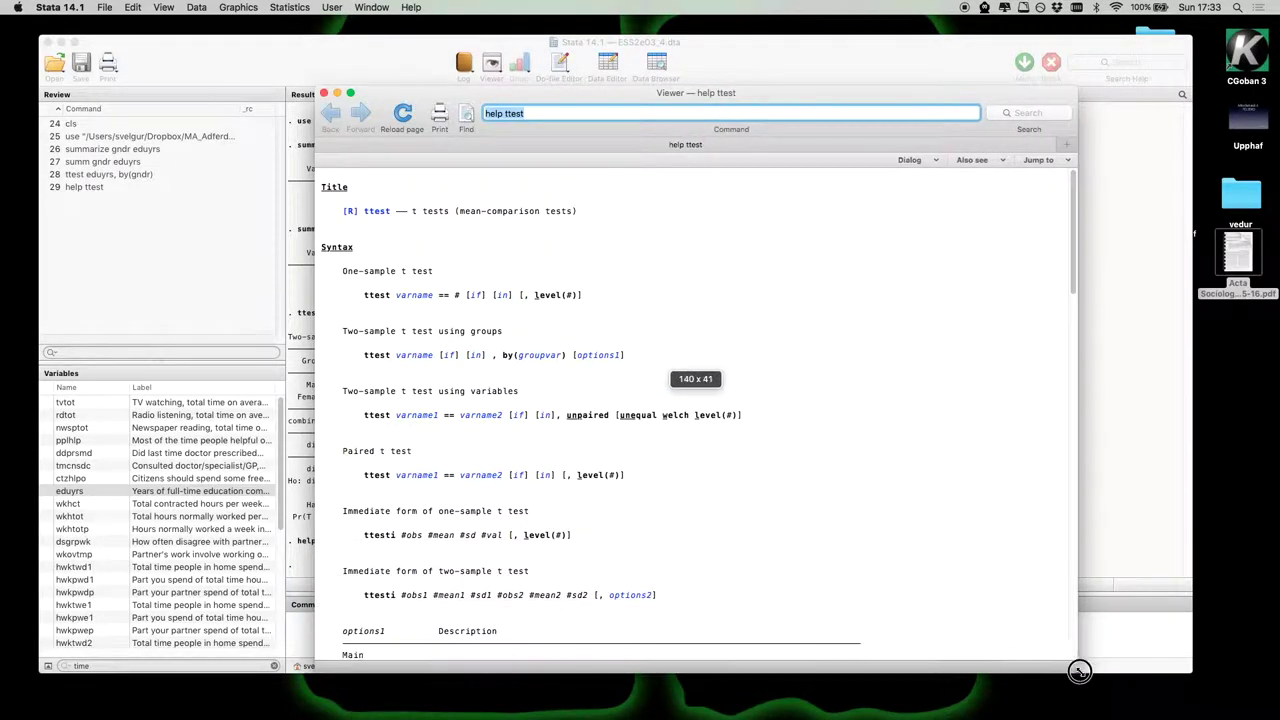
mouse_move(1078, 200)
mouse_down()
mouse_move(1088, 544)
mouse_move(1070, 179)
mouse_up()
- Examine the help page's syntax forms for the one-sample t test and the two-sample t test using groups
drag(341, 271, 486, 272)
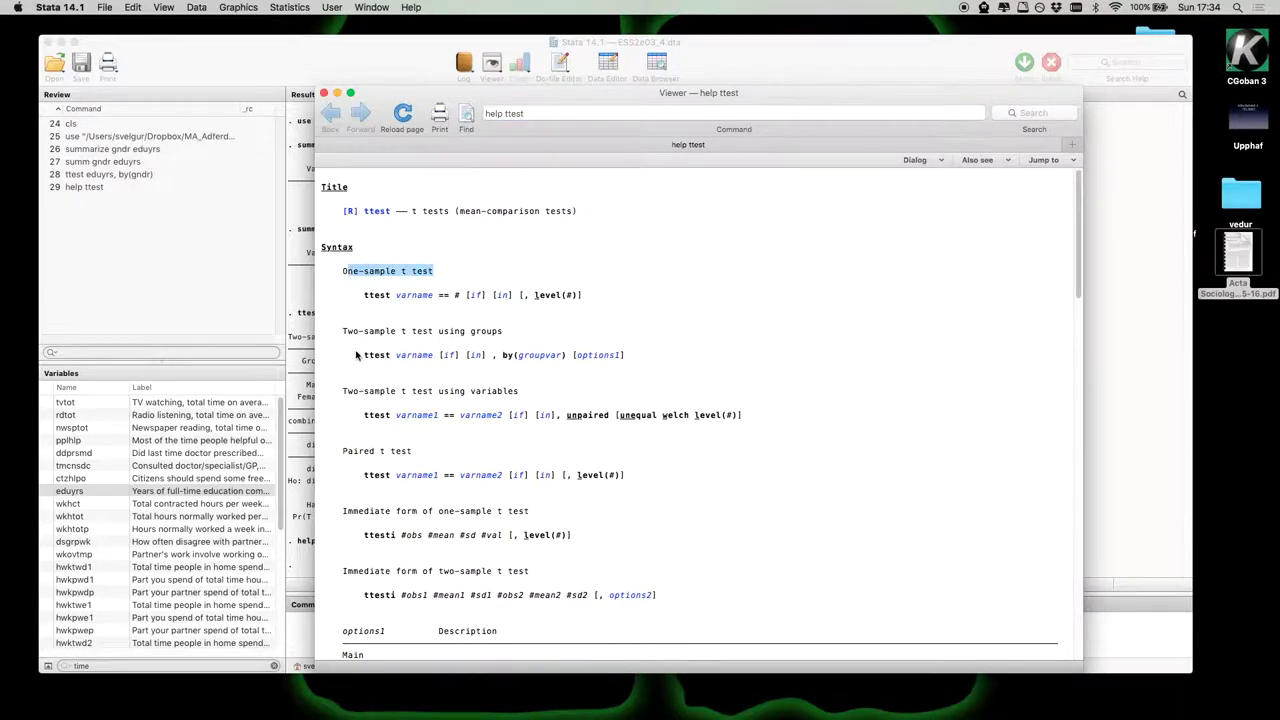
drag(340, 332, 520, 330)
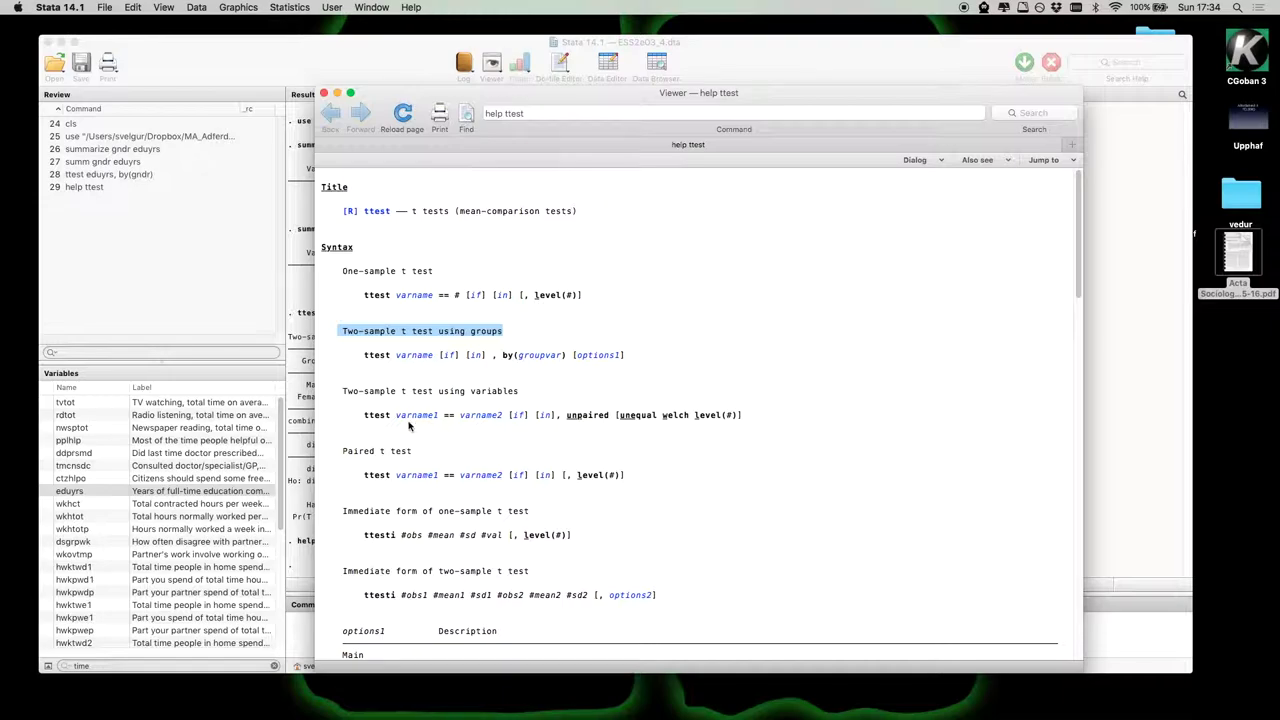
click(355, 359)
drag(355, 359, 677, 351)
click(686, 351)
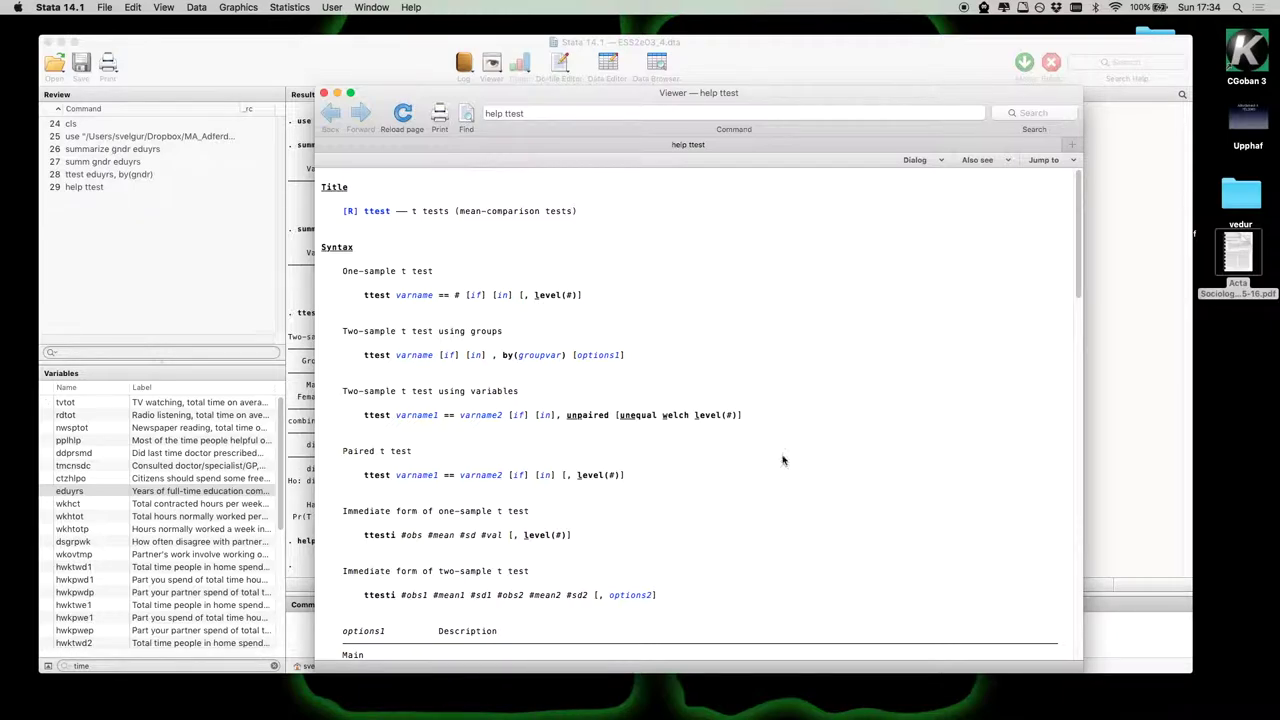
scroll(878, 481, down, 1)
scroll(876, 482, down, 5)
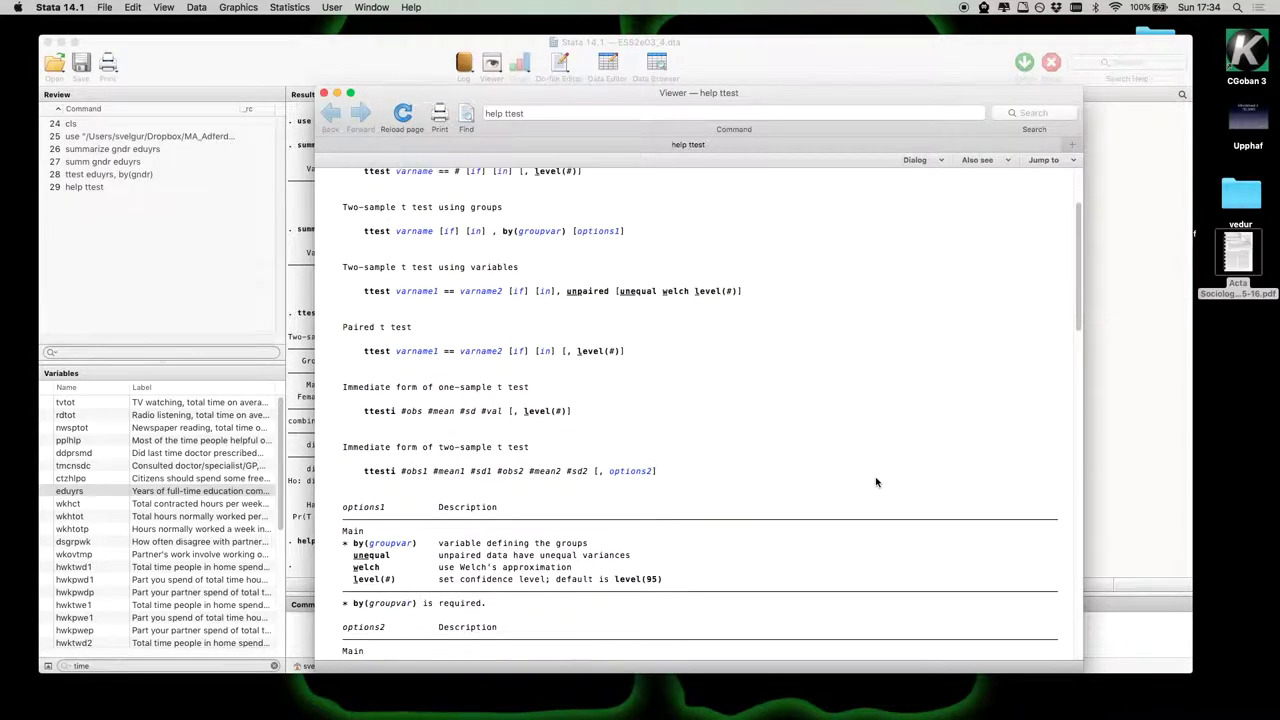
scroll(651, 360, up, 3)
scroll(610, 328, up, 2)
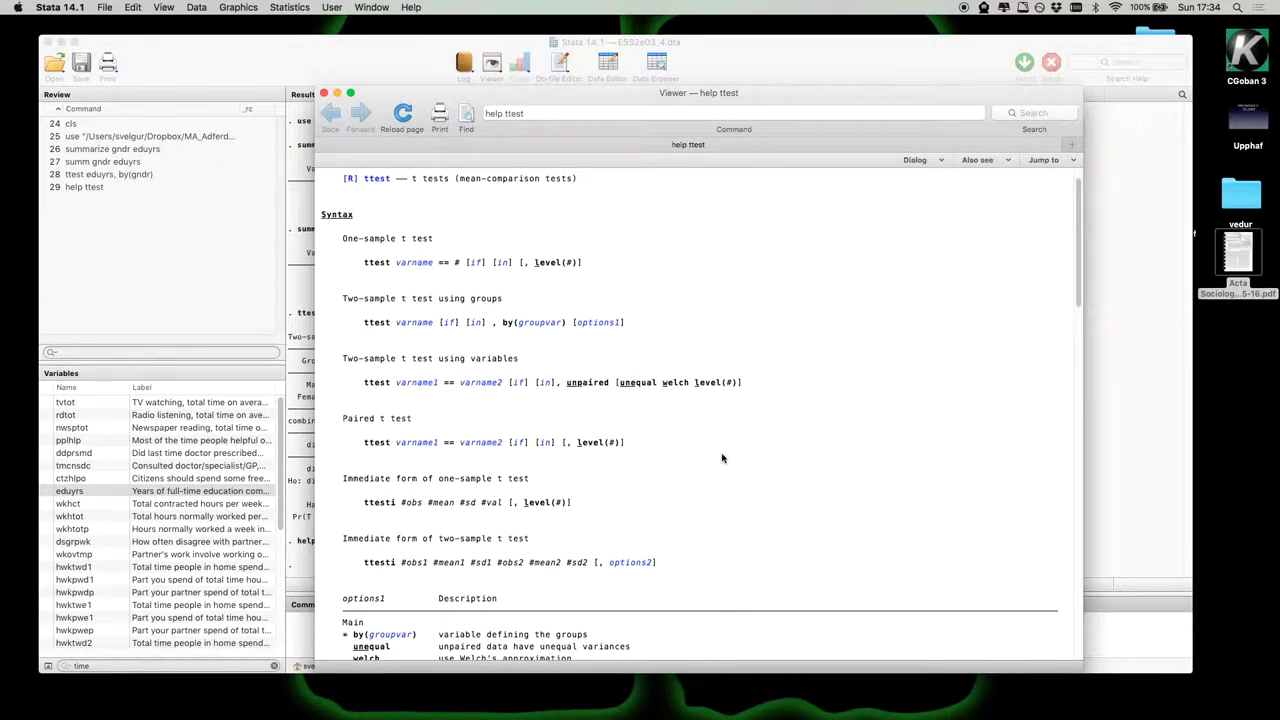
- Examine the parts of the two-sample syntax using groups: the ttest command, varname and the by(groupvar) option
drag(367, 327, 400, 330)
click(506, 329)
double_click(506, 328)
scroll(742, 508, up, 1)
scroll(742, 508, down, 5)
click(742, 508)
scroll(742, 508, down, 3)
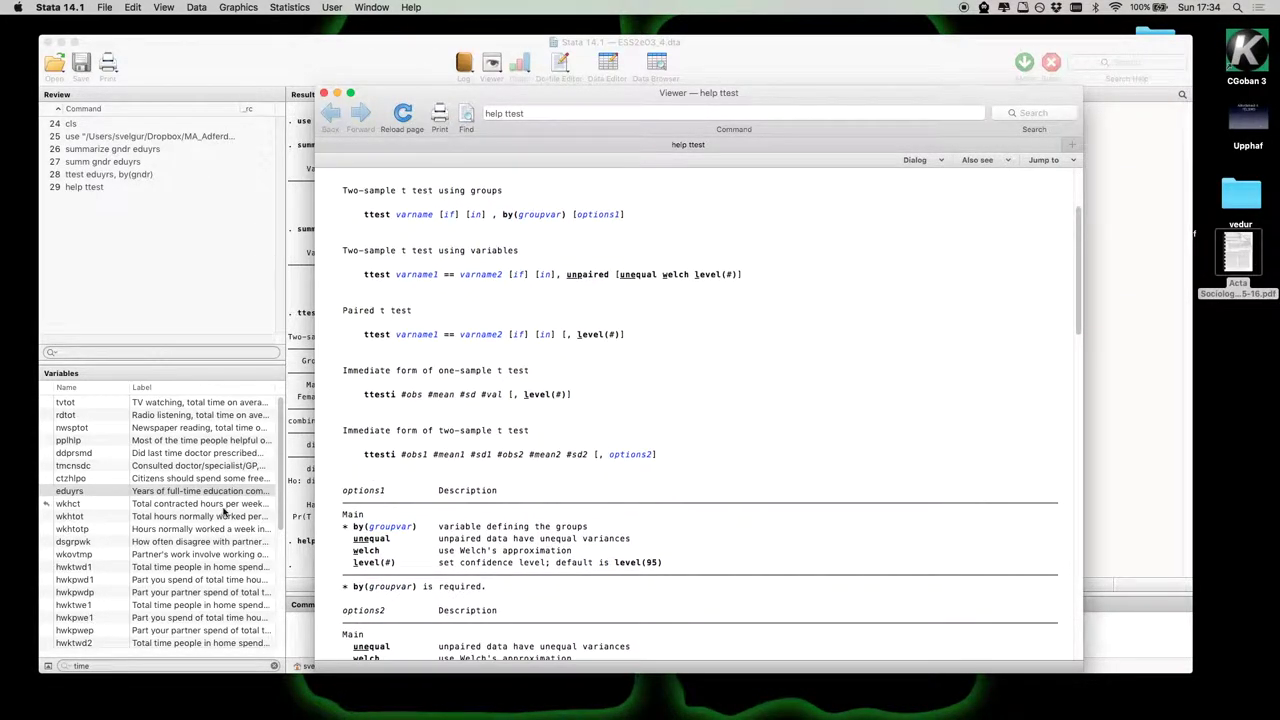
- Examine the options1 table and its descriptions of the by(groupvar) and unequal options
drag(343, 492, 545, 492)
click(563, 494)
drag(438, 528, 795, 541)
click(786, 540)
scroll(786, 540, down, 4)
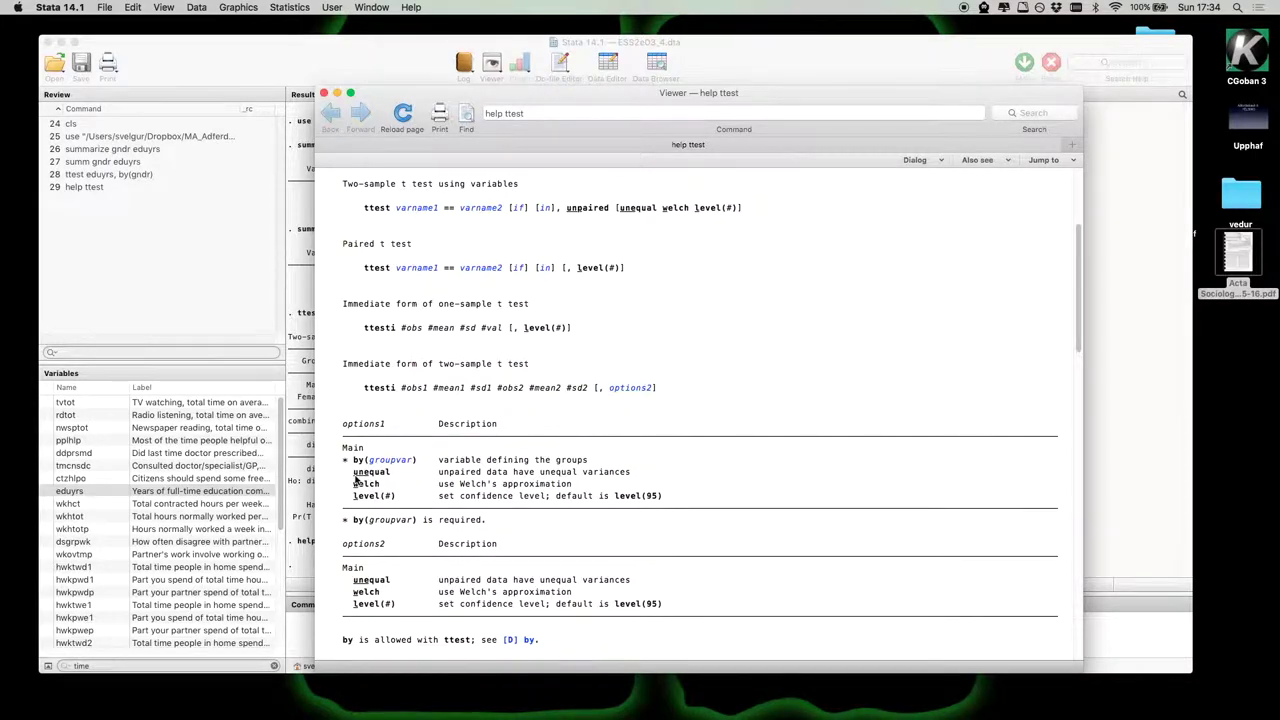
- Examine the description of the unequal option for unpaired data in the options1 table
drag(354, 474, 648, 475)
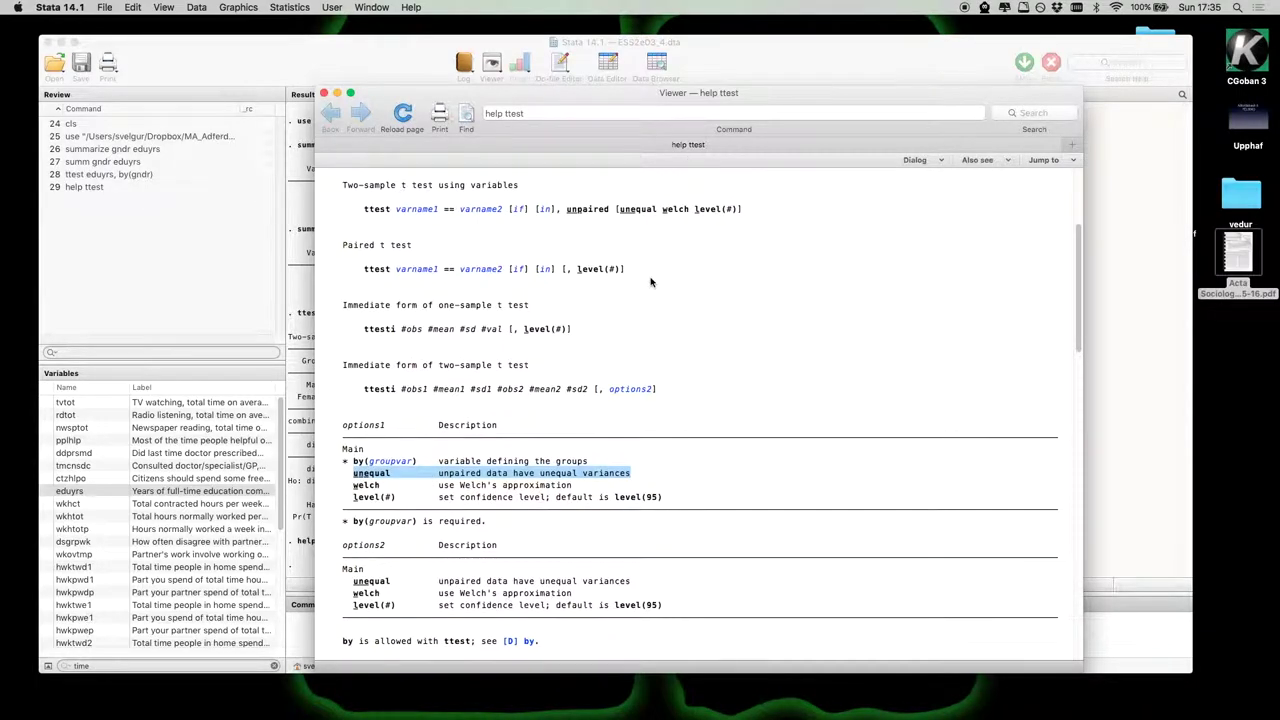
scroll(650, 278, up, 2)
scroll(656, 345, down, 1)
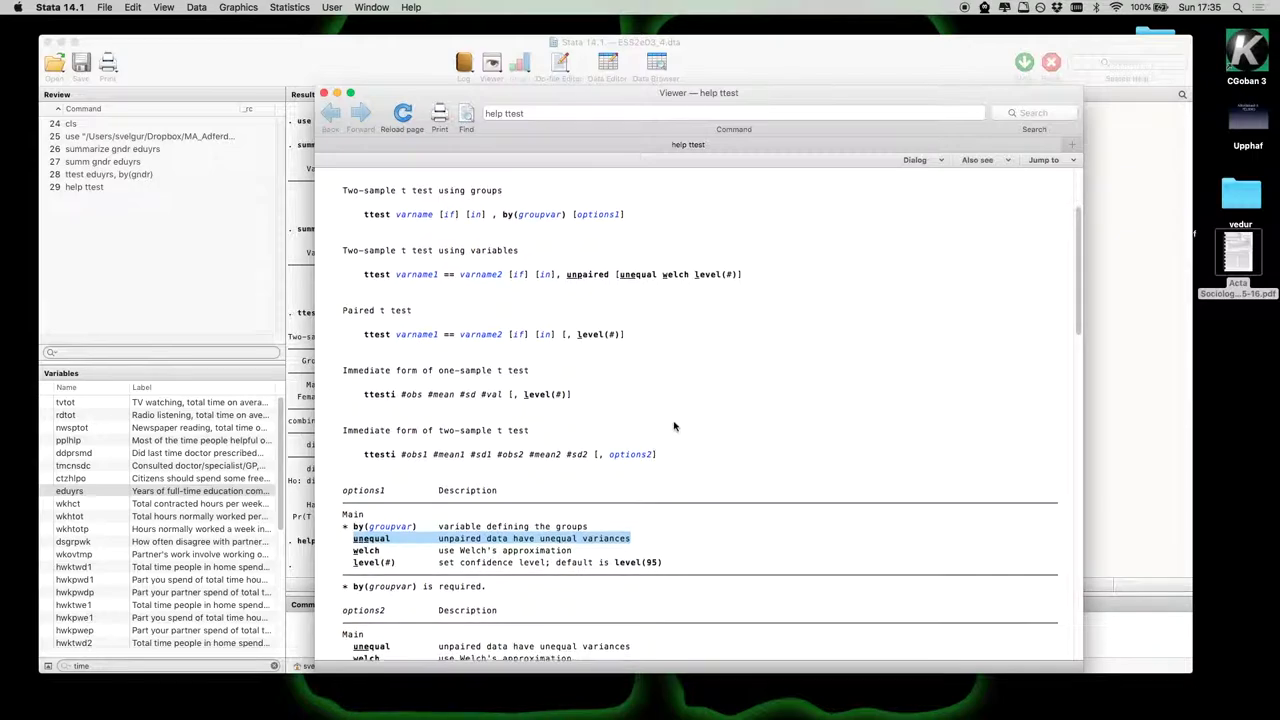
click(484, 522)
click(352, 497)
drag(352, 497, 638, 498)
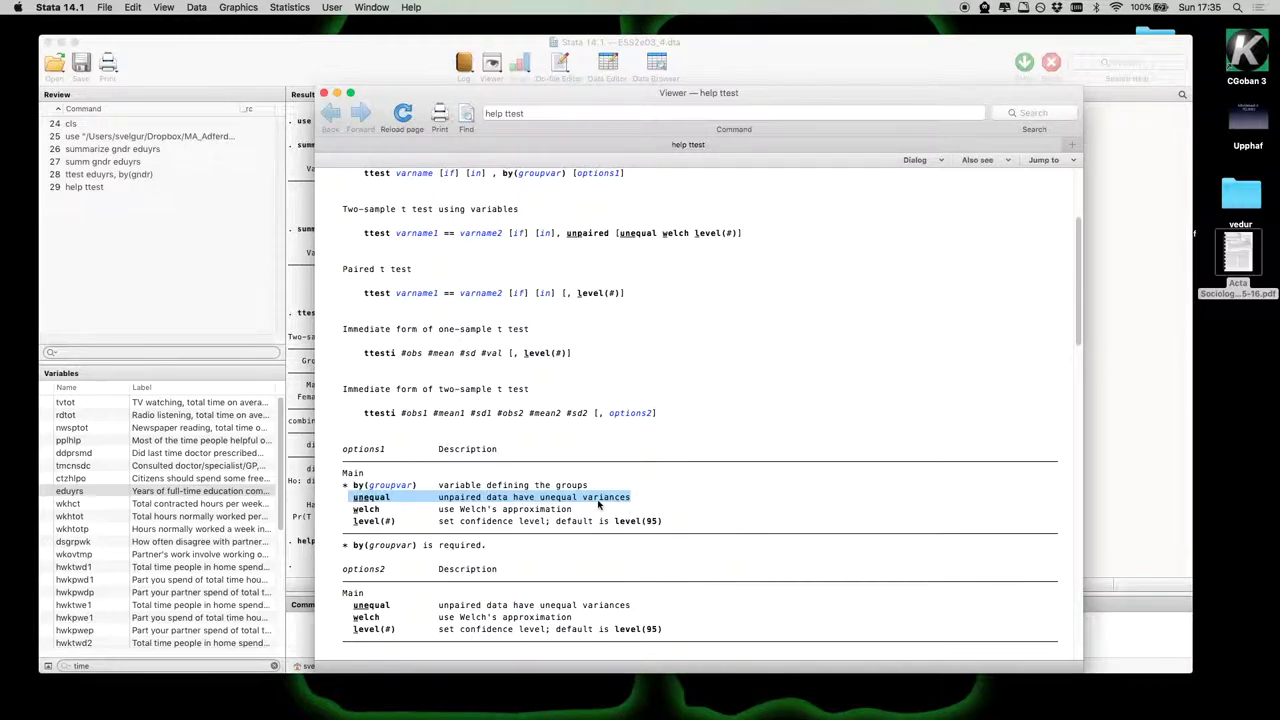
drag(585, 500, 632, 503)
click(634, 504)
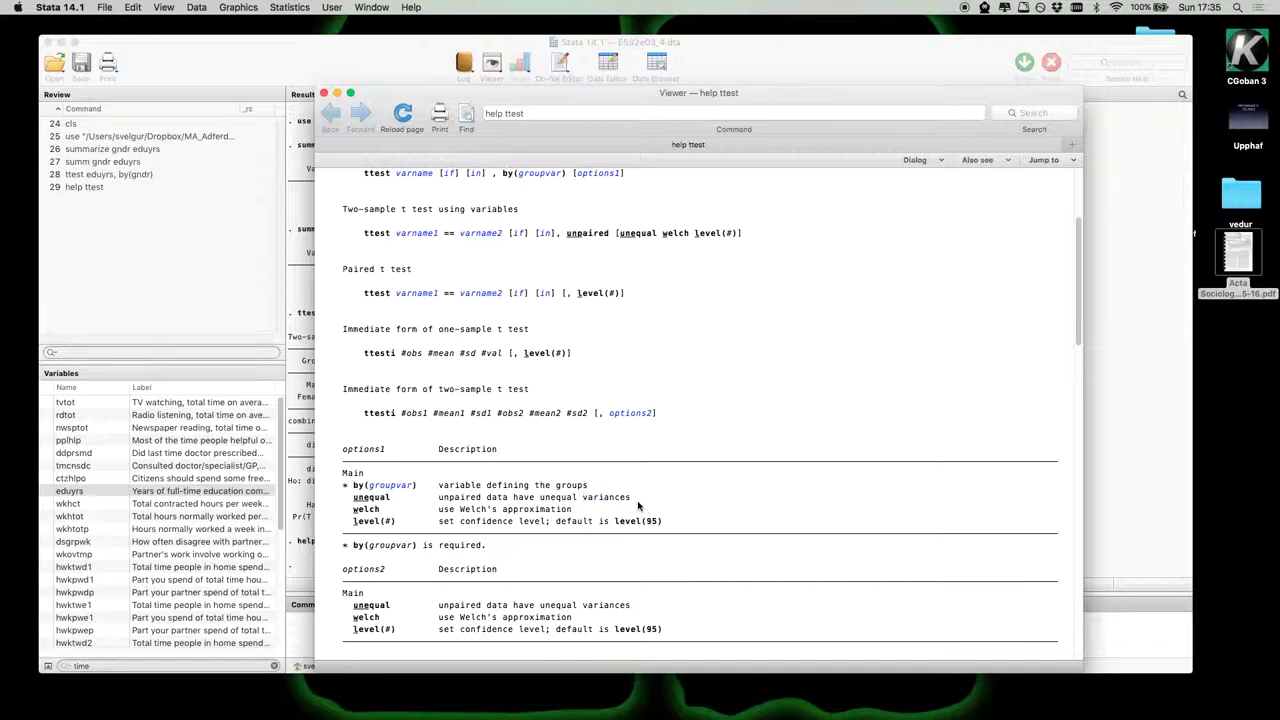
- Examine the underlined minimum abbreviation of the unequal option name
double_click(375, 500)
click(358, 502)
double_click(363, 502)
drag(364, 500, 388, 503)
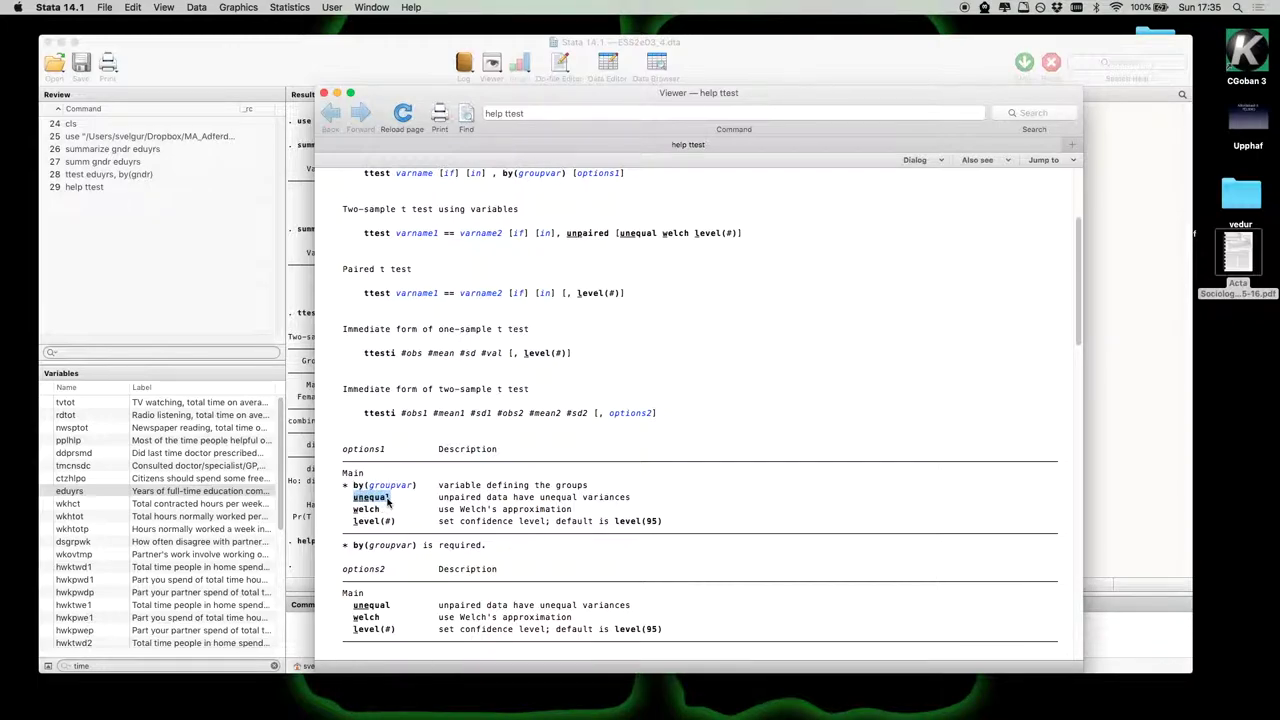
- Reuse the earlier t-test command with the unequal-variances option added: ttest eduyrs, by(gndr) uneq
click(307, 636)
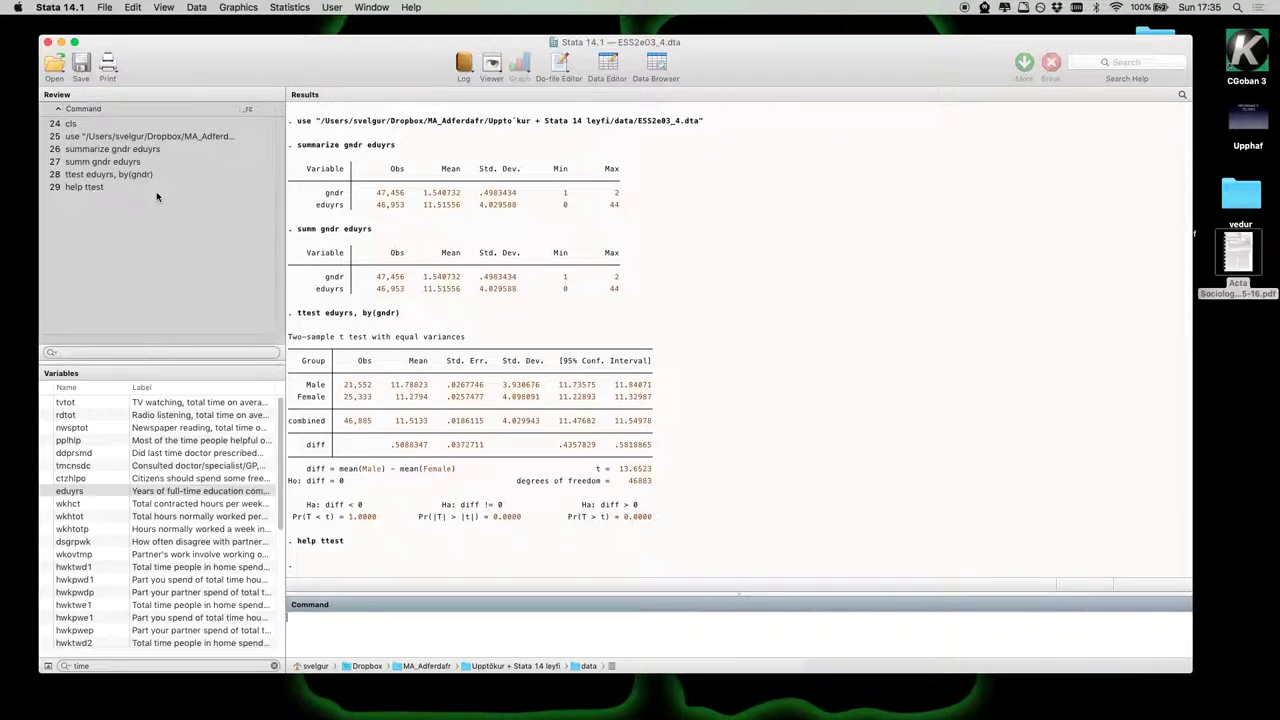
click(108, 175)
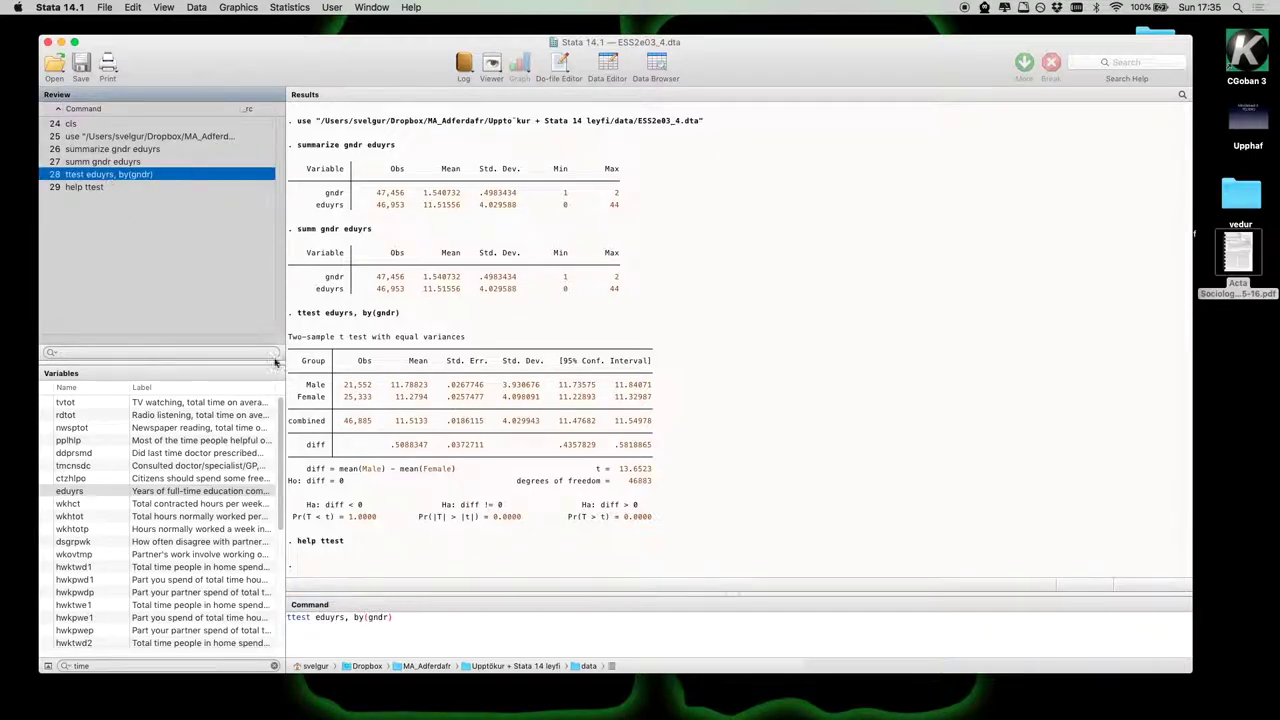
click(457, 622)
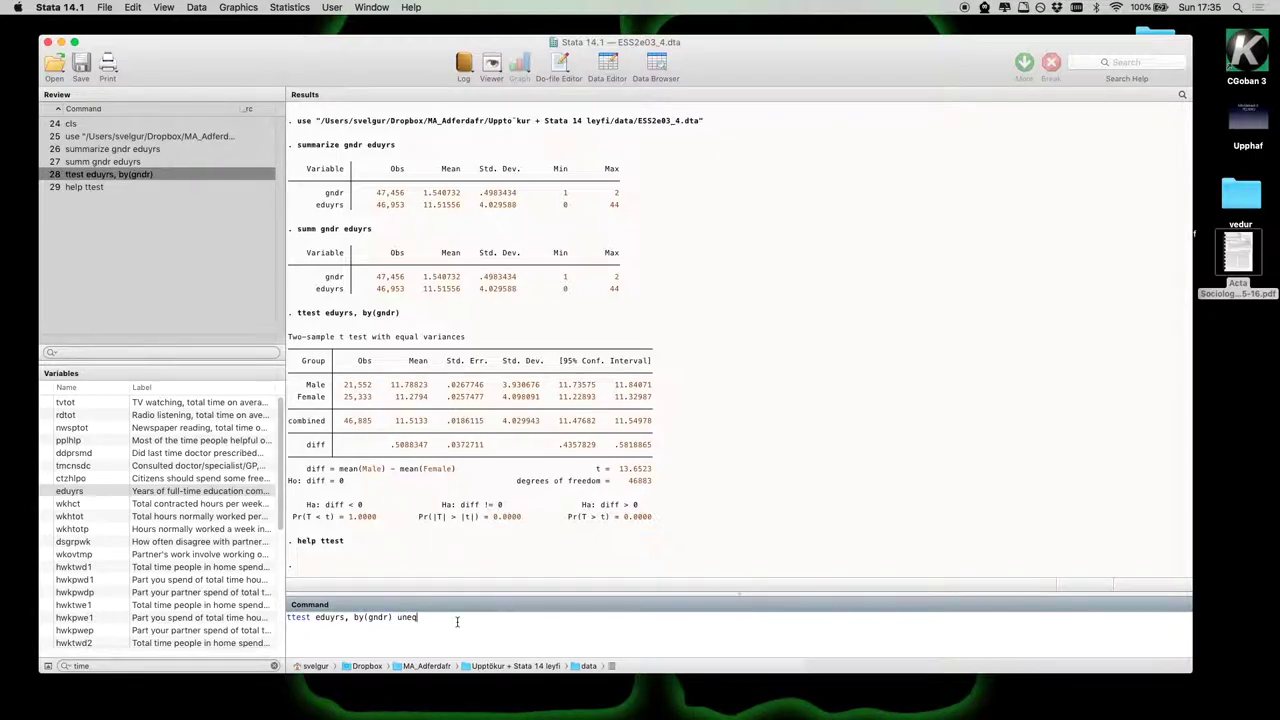
key(Return)
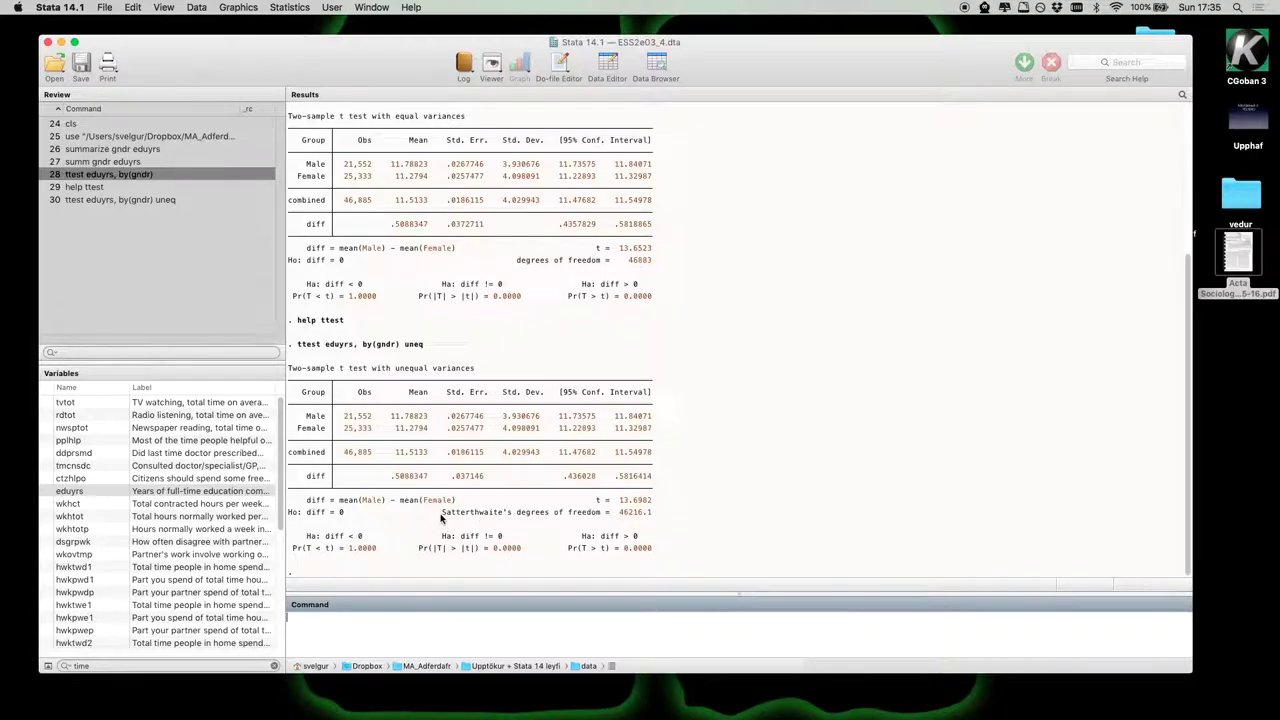
- Examine the "unequal variances" wording in the heading of the new t-test output
click(396, 368)
drag(396, 368, 470, 366)
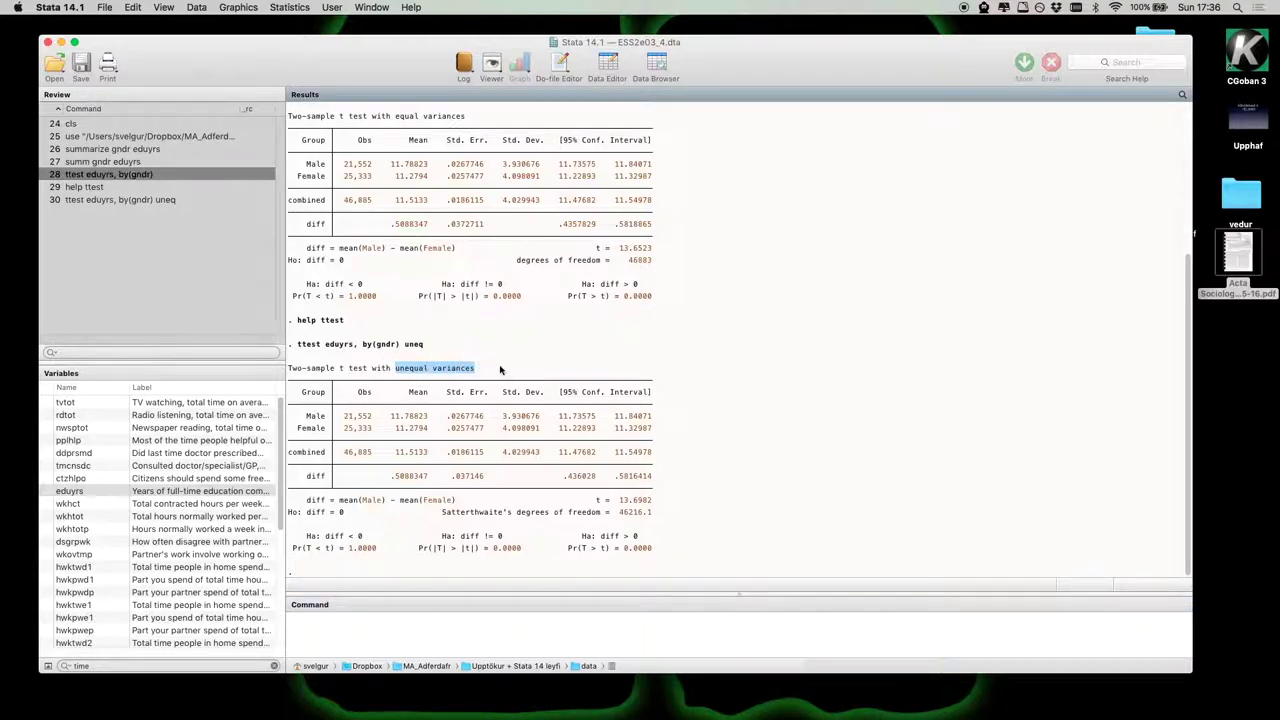
click(854, 410)
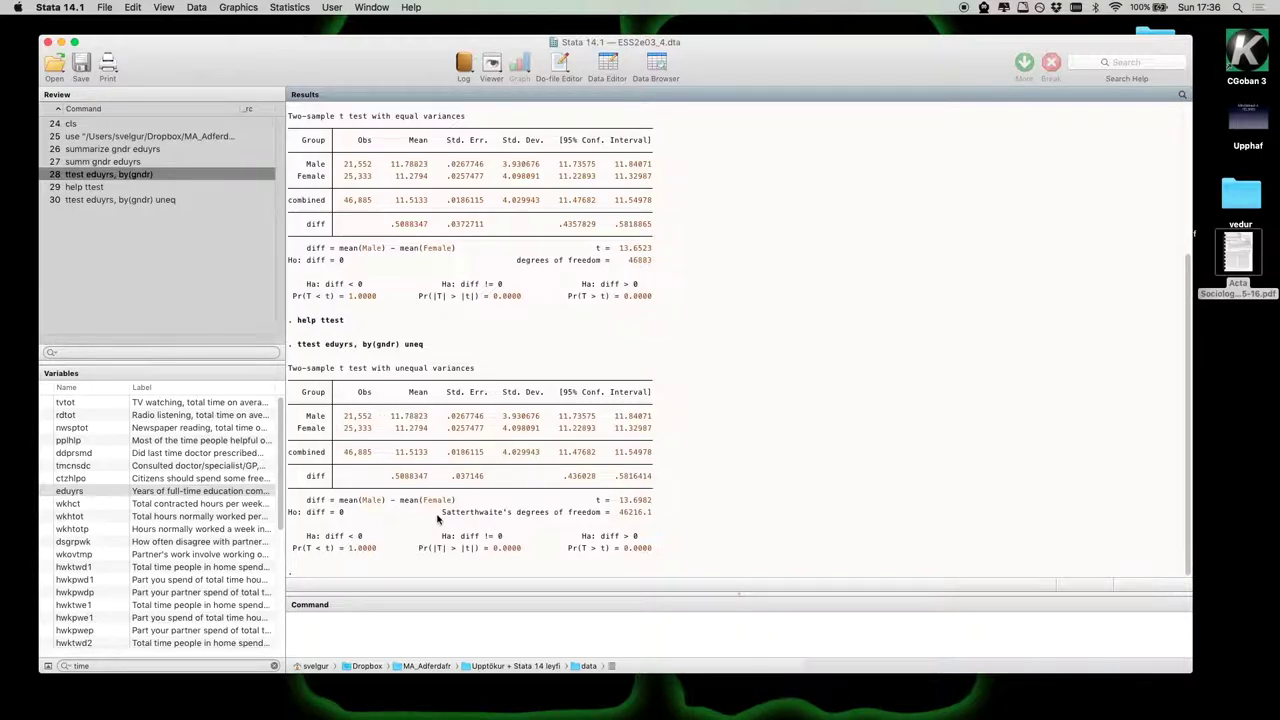
- Examine Satterthwaite's degrees of freedom in the unequal-variances output, then return to command entry
drag(440, 514, 597, 507)
drag(517, 513, 665, 517)
click(665, 517)
click(705, 632)
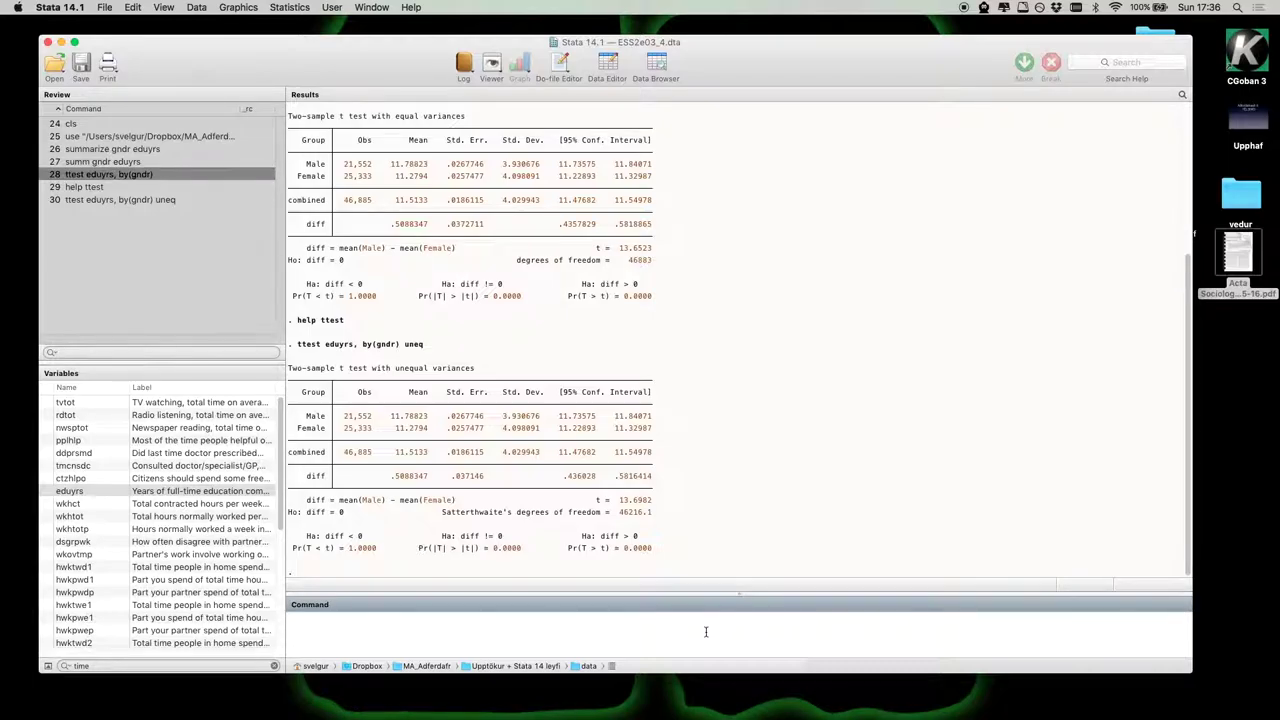